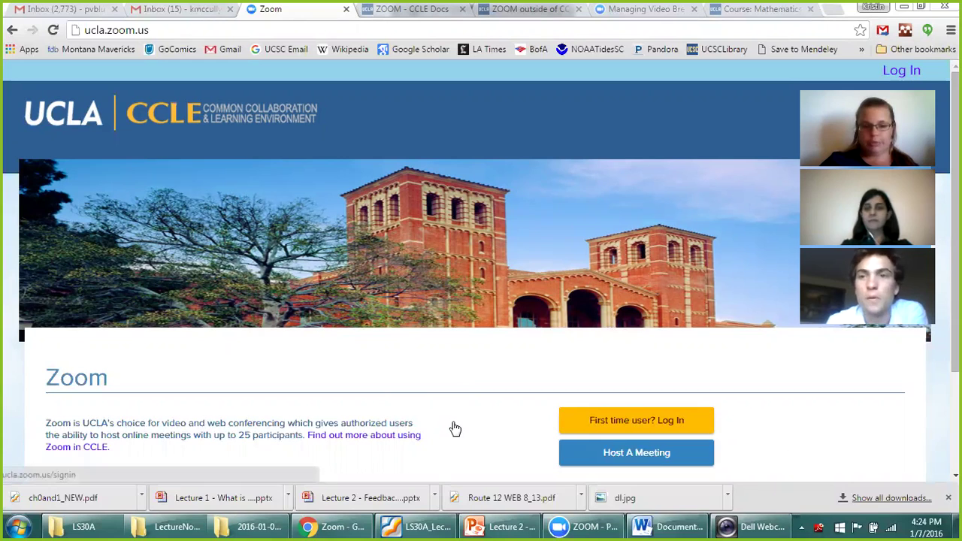
- Open the CCLE Zoom documentation from UCLA's Zoom landing page in a new tab and review its account activation and Zoom activity instructions
scroll(487, 406, "down", 3)
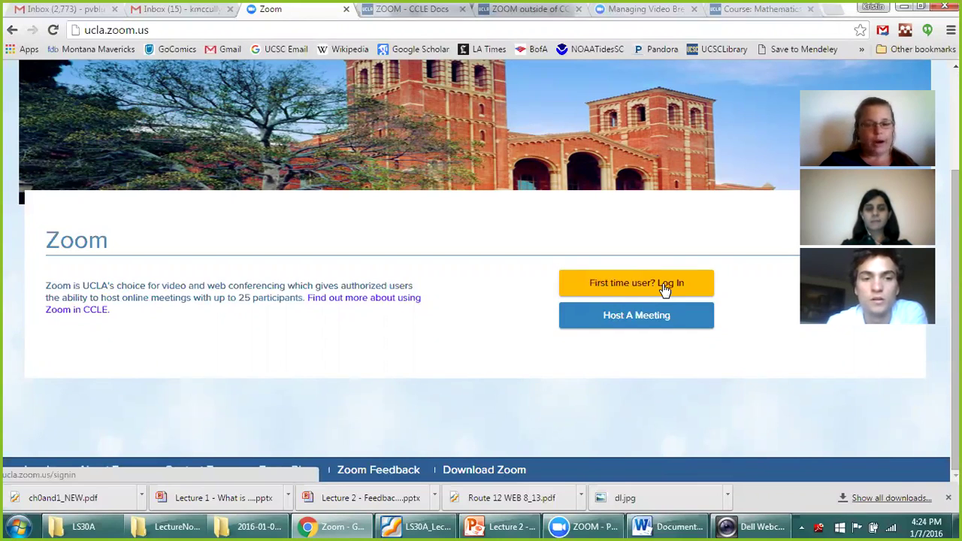
right_click(363, 303)
left_click(372, 308)
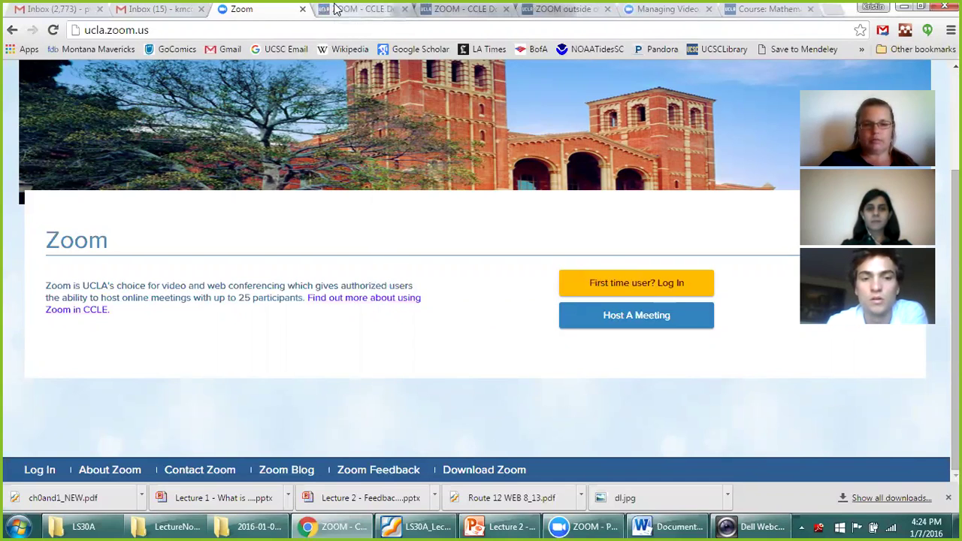
left_click(336, 9)
scroll(531, 346, "down", 2)
scroll(530, 346, "down", 5)
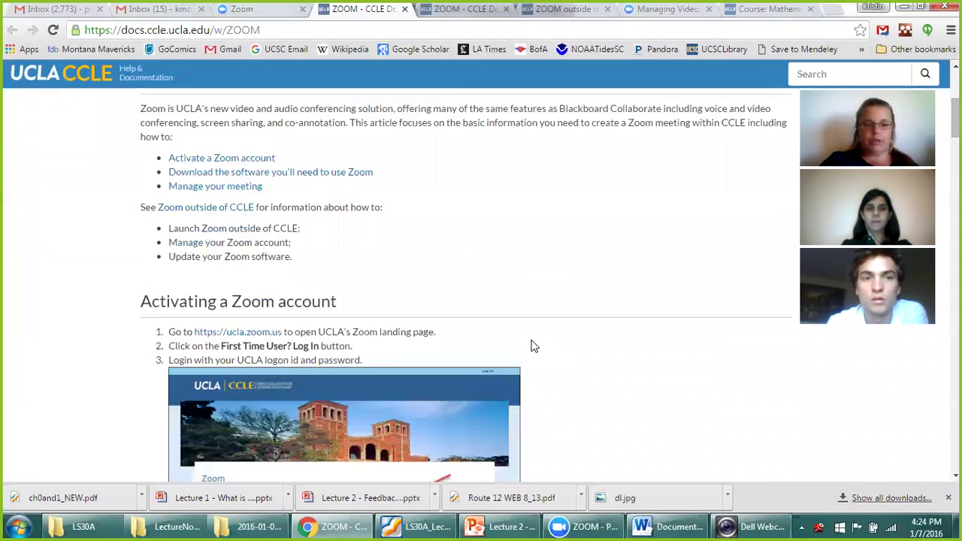
scroll(534, 346, "down", 10)
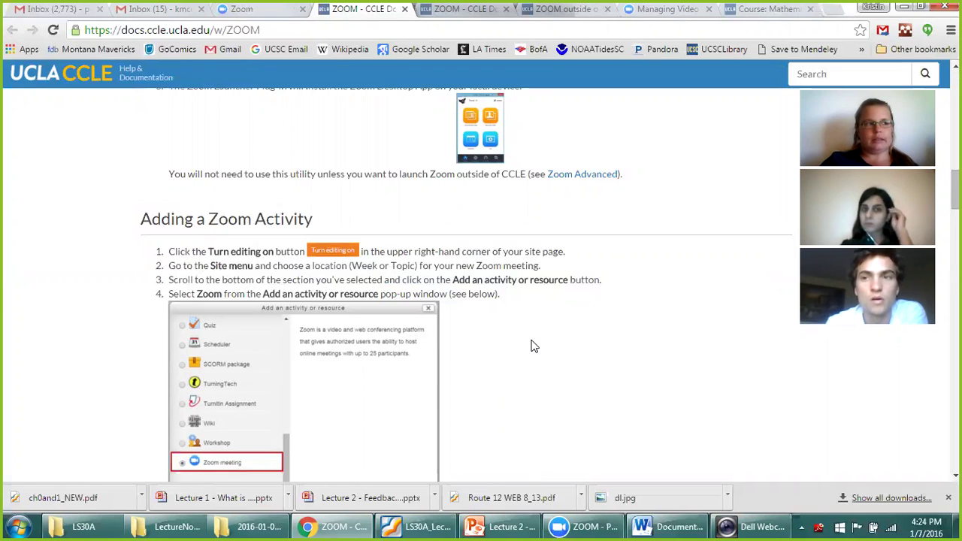
scroll(531, 346, "up", 15)
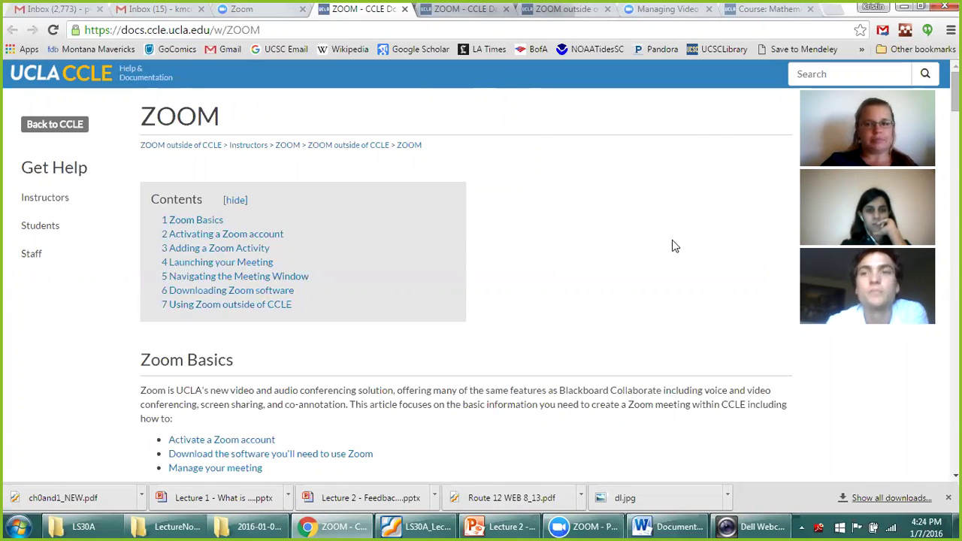
- Go from the Mathematics for Life Scientists course page to its TA sites list and open the signed-in TA's own site
left_click(752, 9)
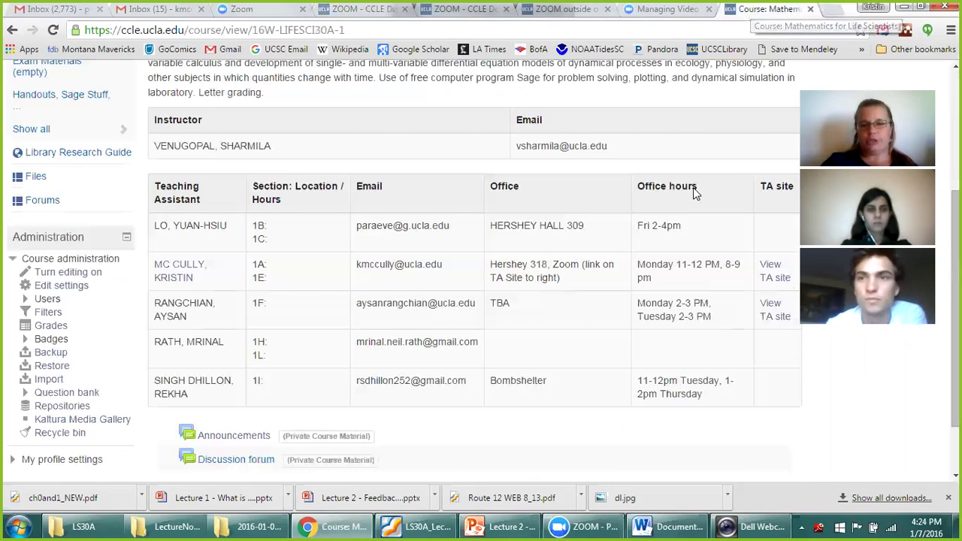
scroll(691, 192, "up", 3)
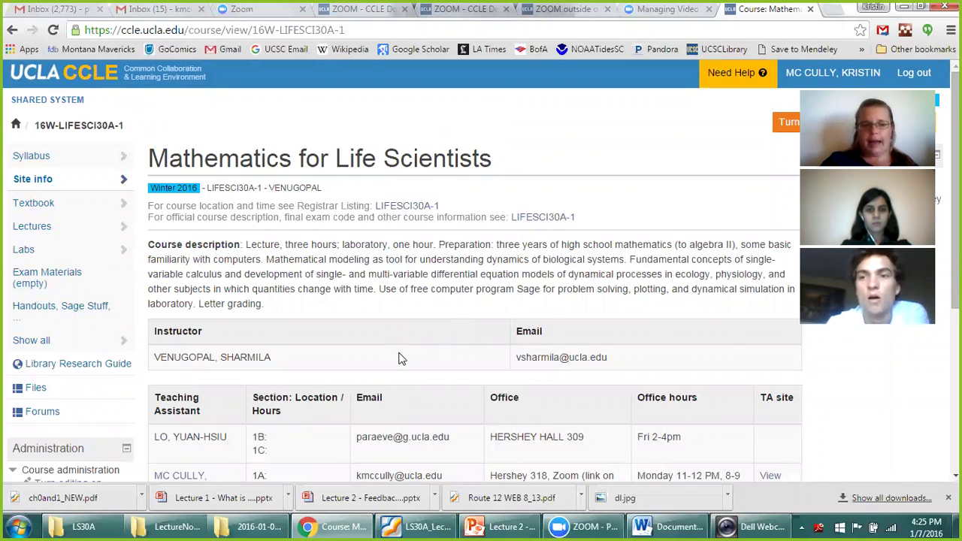
scroll(464, 291, "down", 3)
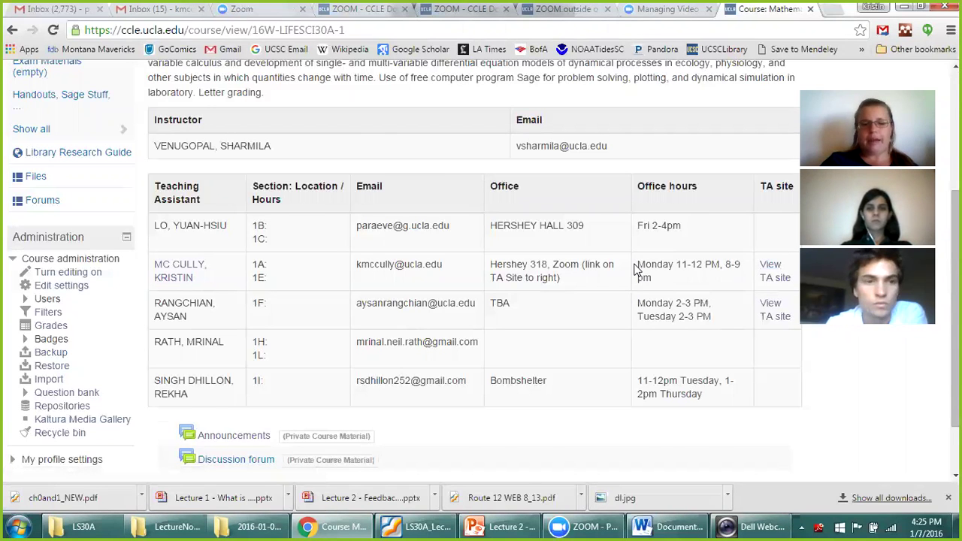
scroll(636, 271, "up", 3)
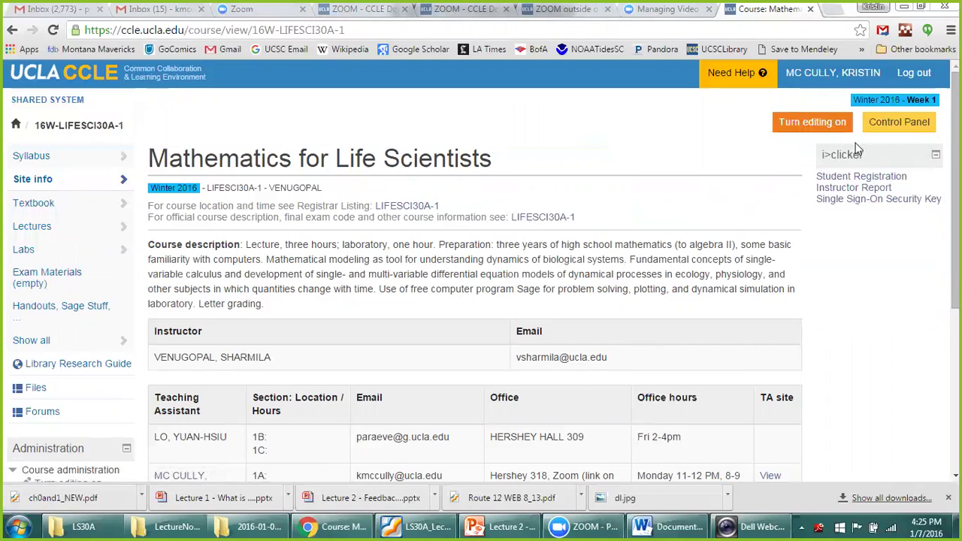
left_click(907, 124)
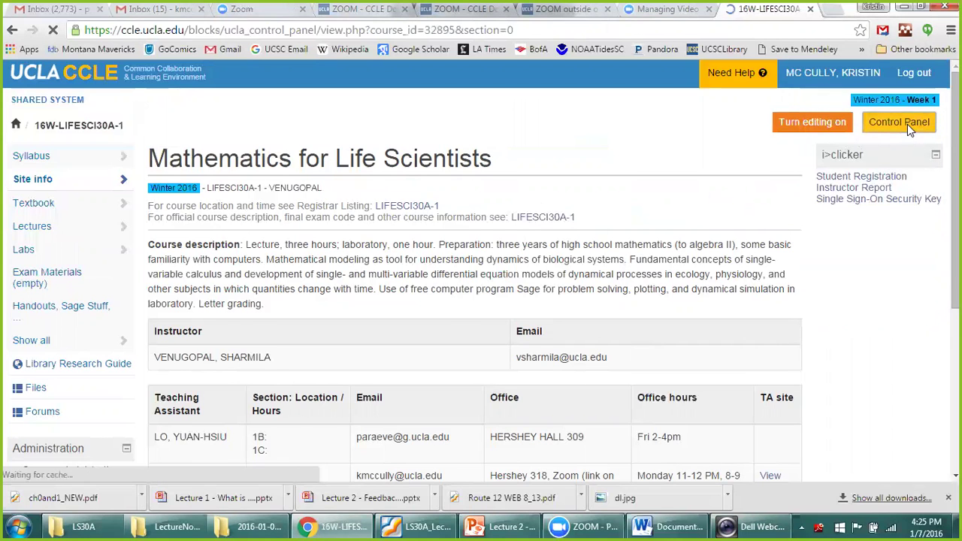
scroll(872, 318, "down", 4)
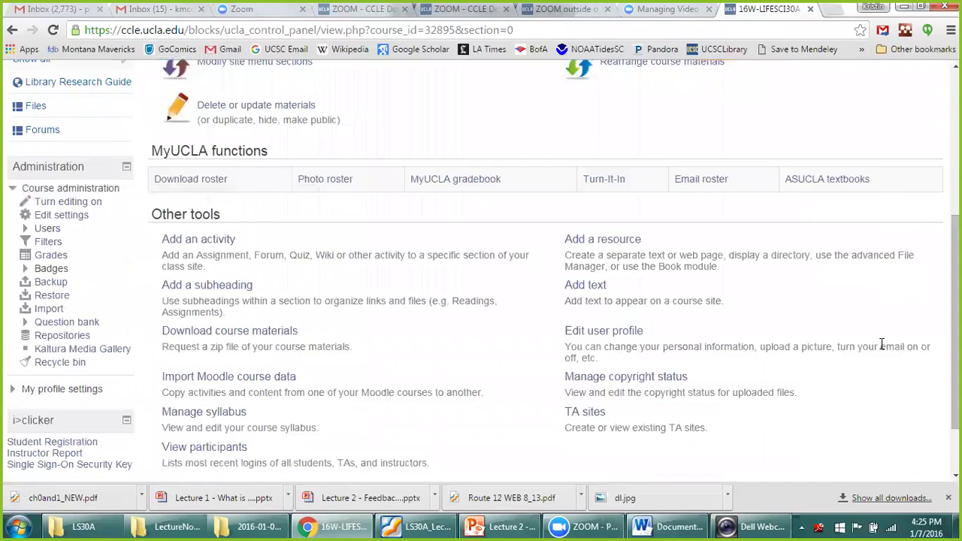
scroll(882, 344, "down", 2)
left_click(579, 344)
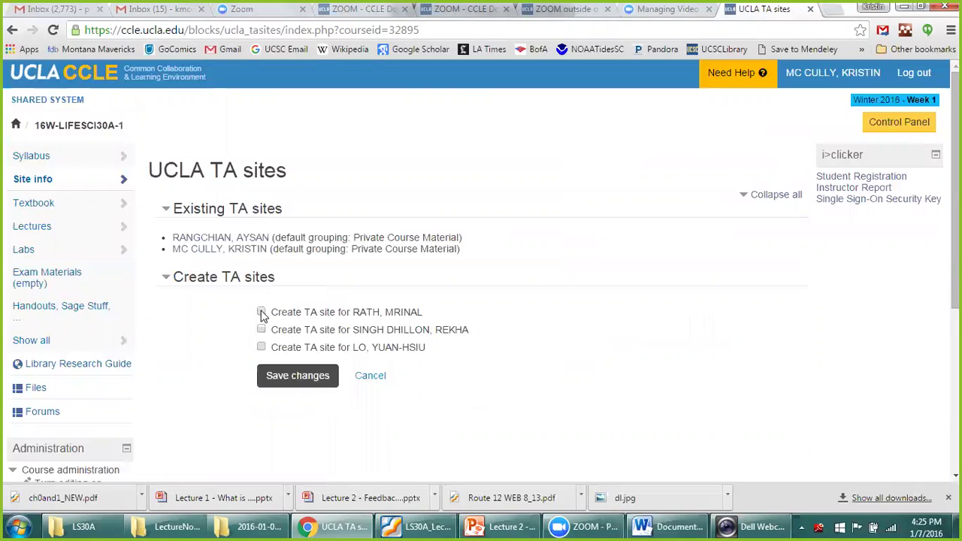
left_click(239, 252)
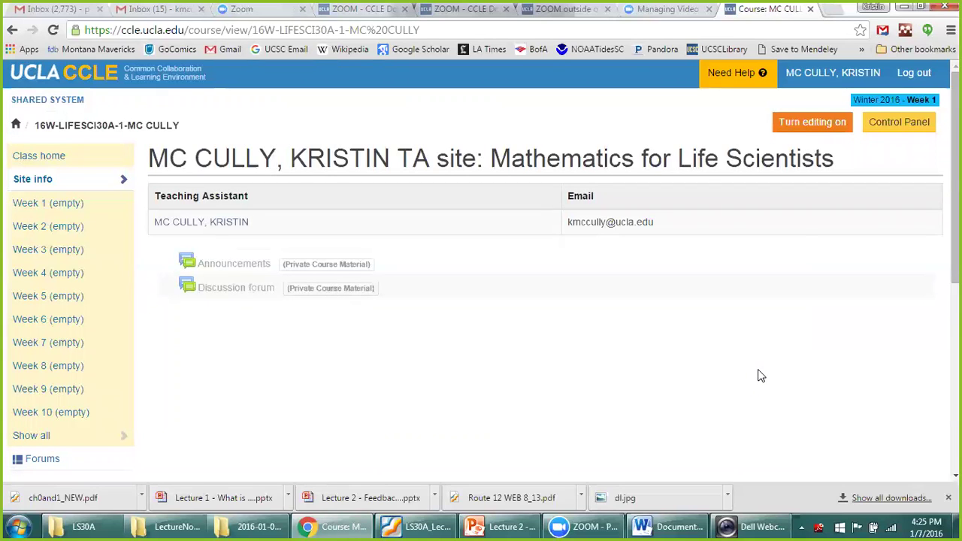
- Enable editing on the TA site and add a Zoom meeting activity to the Site info section
left_click(790, 123)
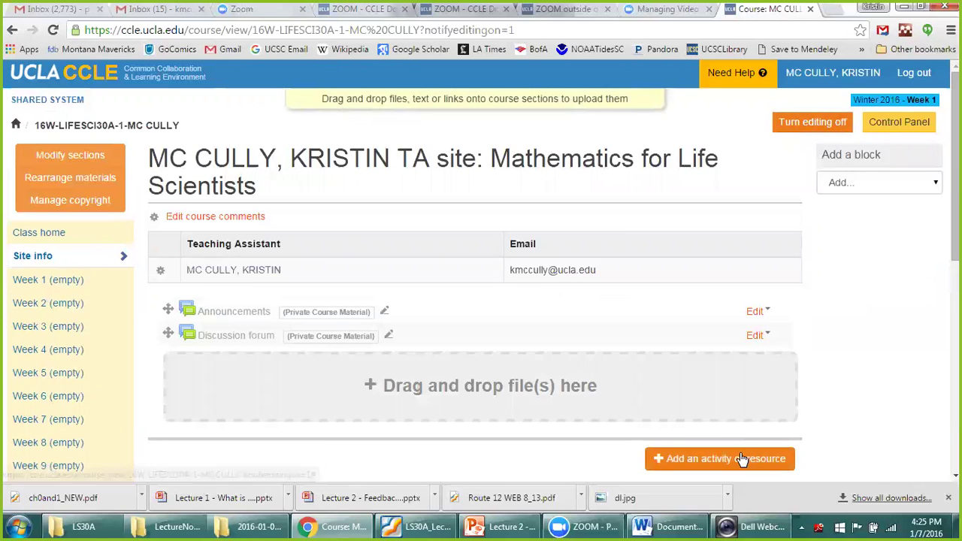
left_click(740, 456)
left_click_drag(454, 140, 475, 312)
left_click(379, 286)
left_click(448, 453)
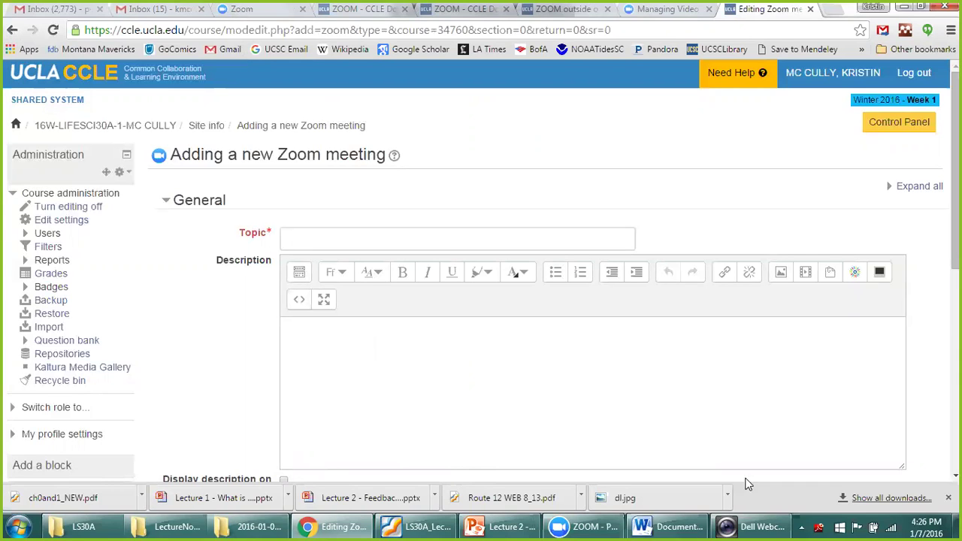
- Set the Zoom meeting's topic to the host's first name in possessive form followed by "Online Office Hour"
left_click(318, 232)
type("Kristin's Online Office Hour")
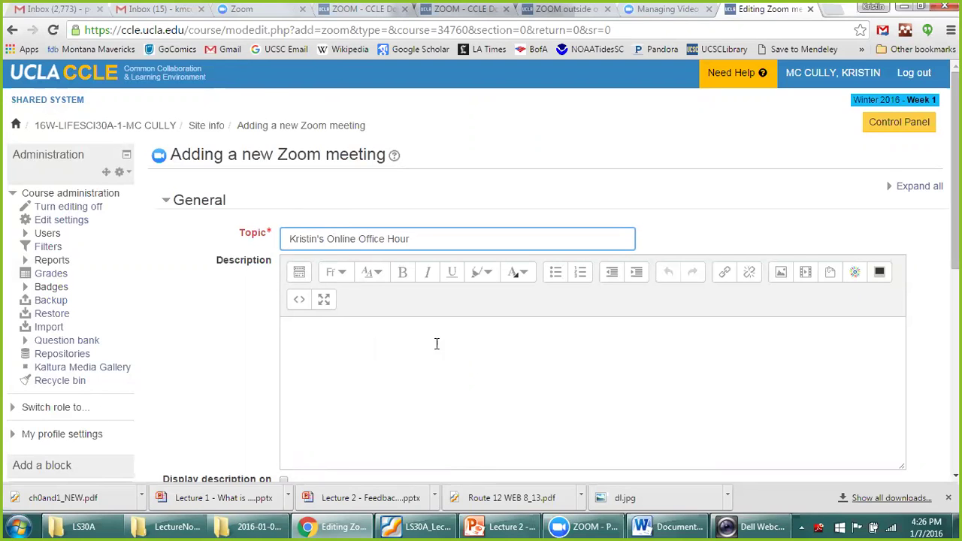
- Make the meeting recurring and allow participants to join before the host
scroll(474, 365, "down", 5)
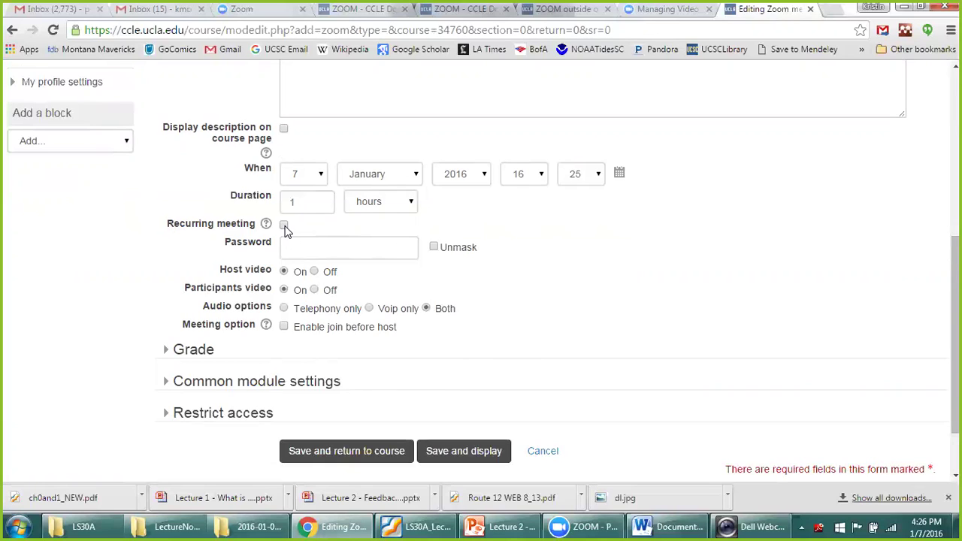
left_click(285, 225)
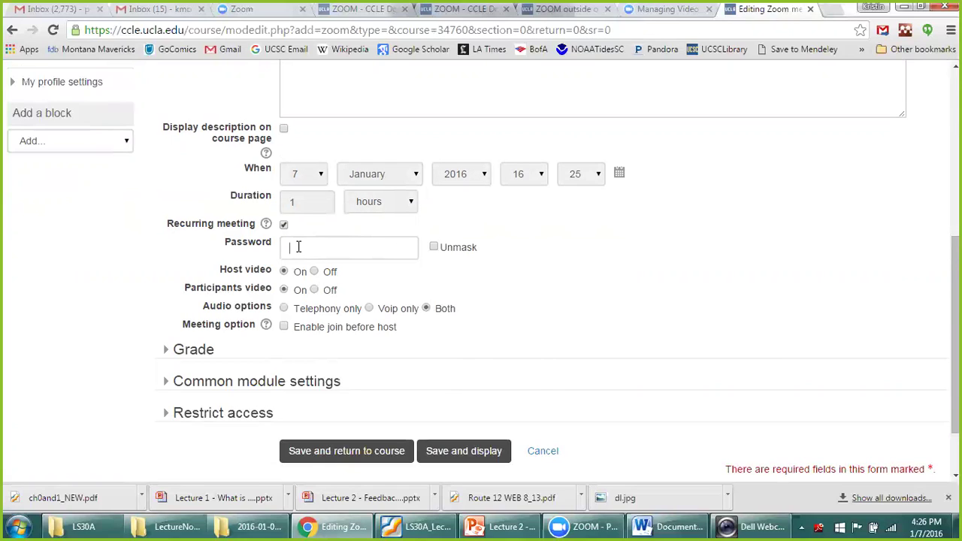
left_click(299, 249)
left_click(285, 328)
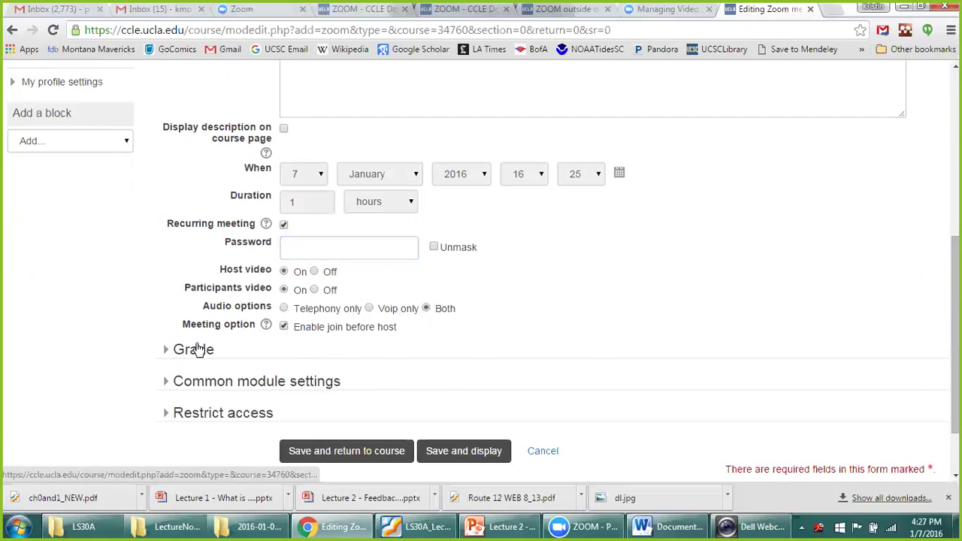
- Examine the Grade, Common module settings and Restrict access options of the new meeting, including the grouping choices
left_click(198, 350)
scroll(143, 301, "down", 3)
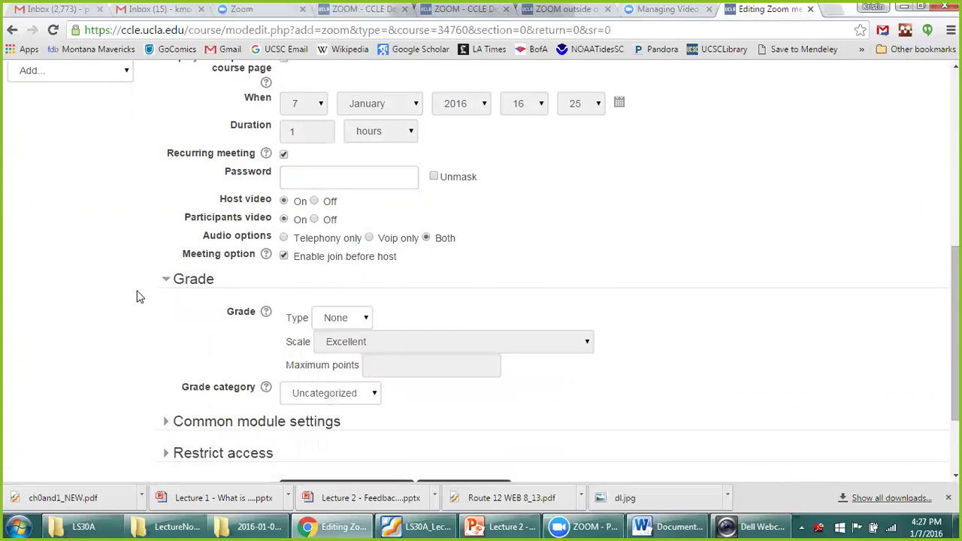
left_click(192, 160)
left_click(225, 303)
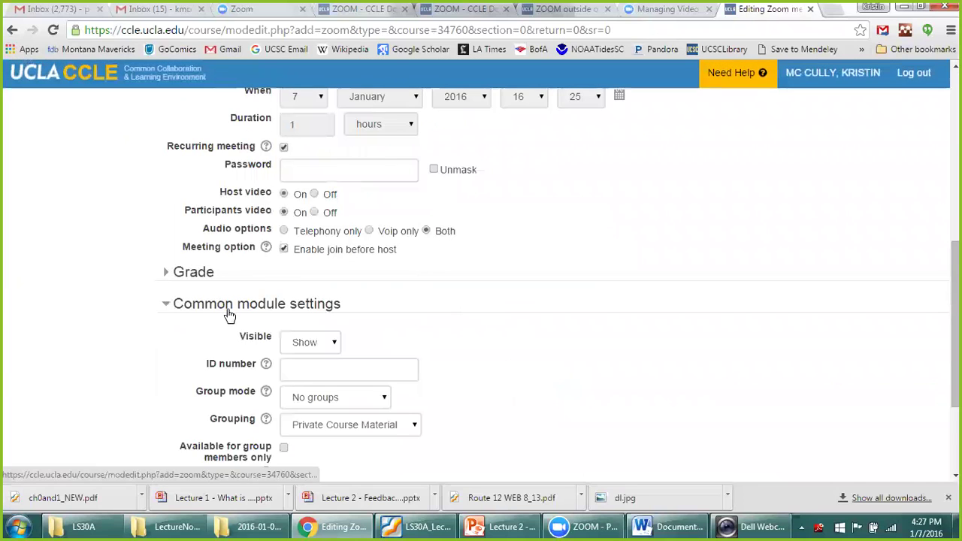
scroll(113, 309, "down", 2)
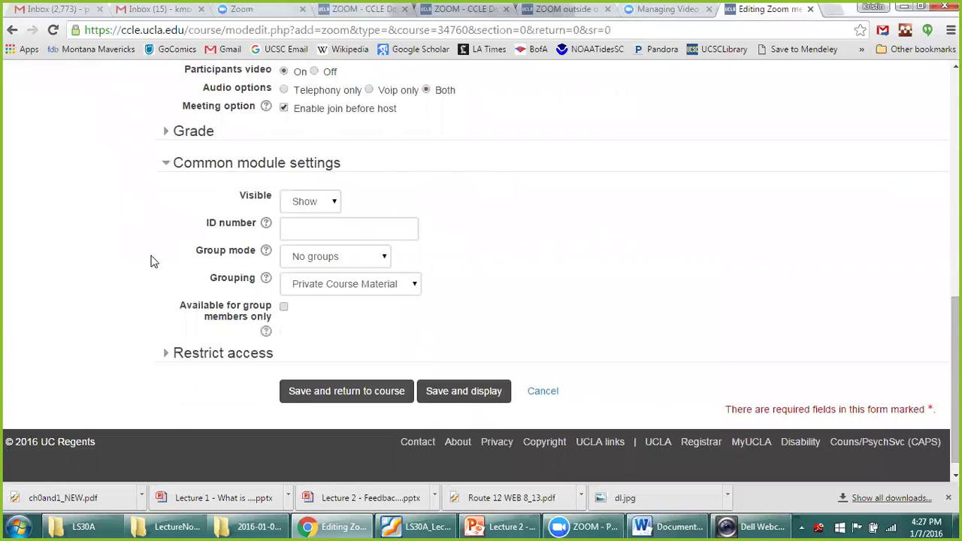
left_click(323, 297)
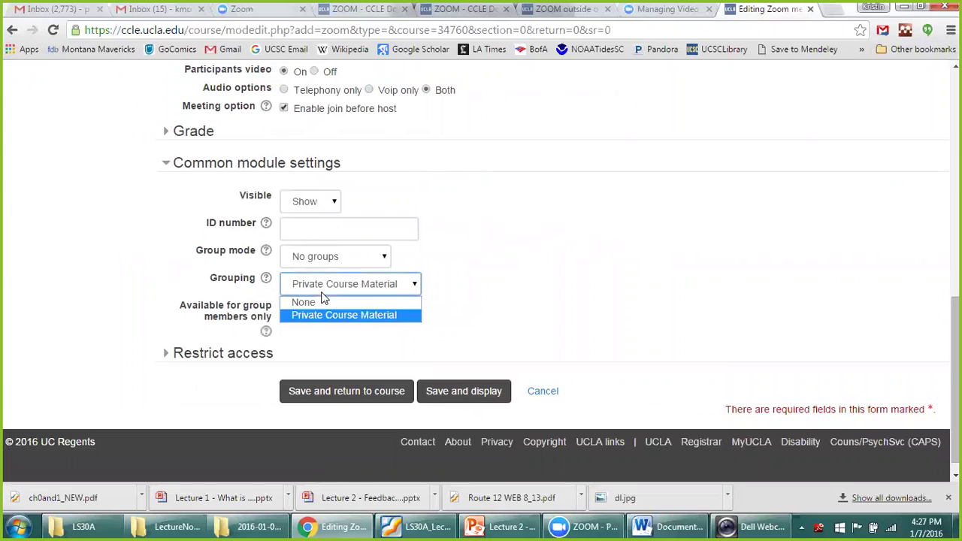
left_click(245, 203)
left_click(226, 163)
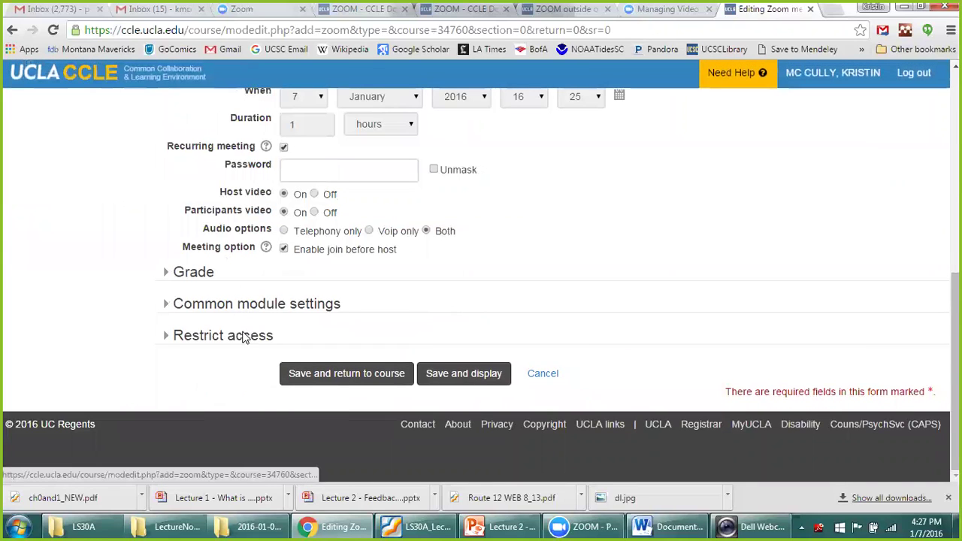
left_click(246, 336)
left_click(246, 336)
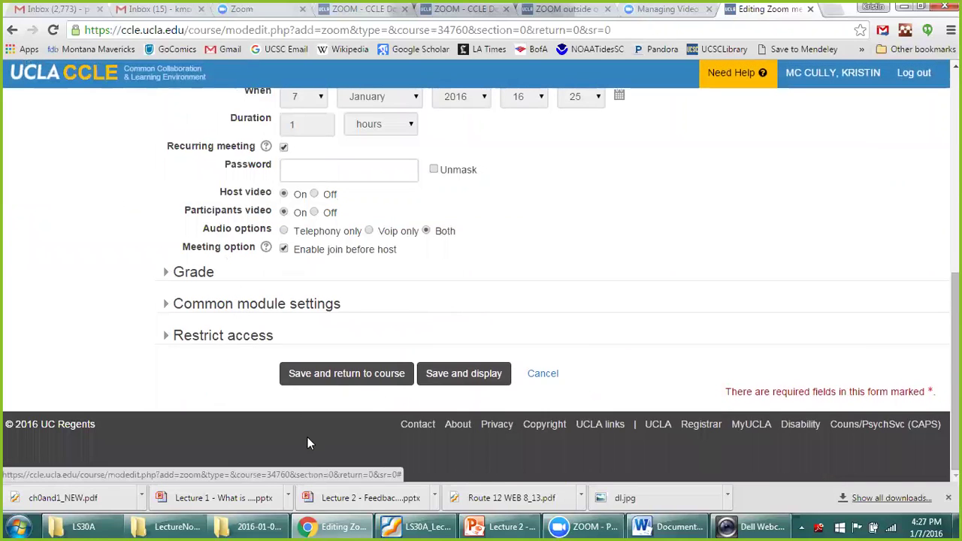
- Save and display the Zoom meeting, then highlight its join link
left_click(464, 373)
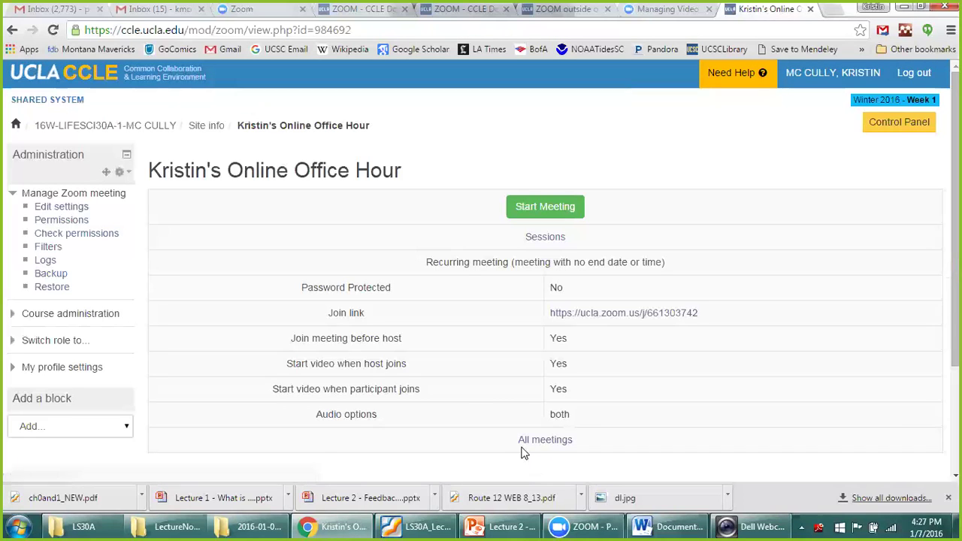
left_click_drag(714, 314, 554, 317)
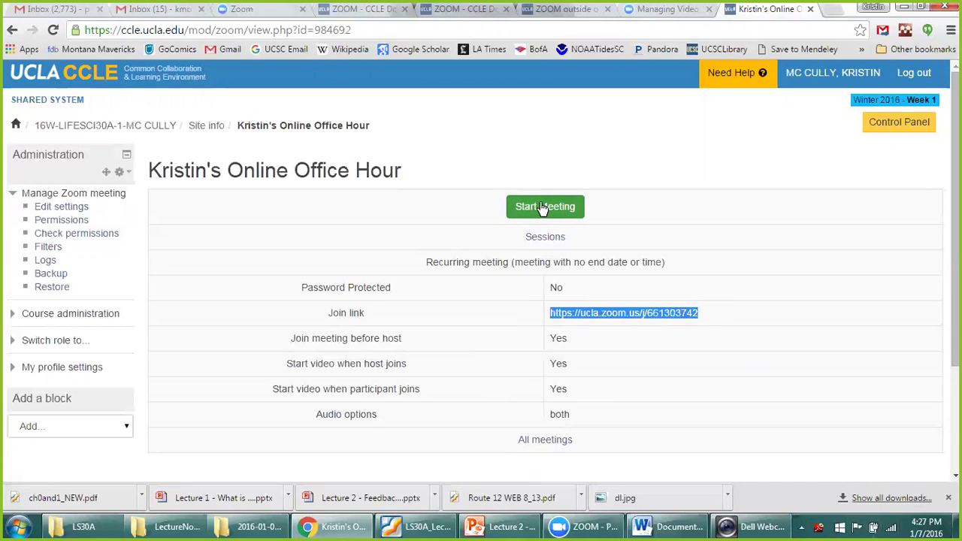
- Return to the TA site page and view the editing options available for the Discussion forum
left_click(167, 126)
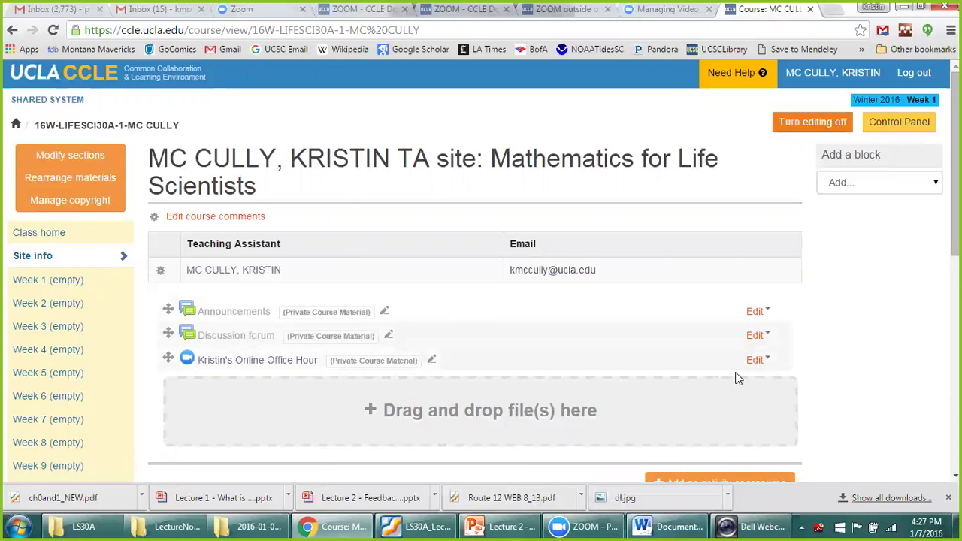
left_click(766, 340)
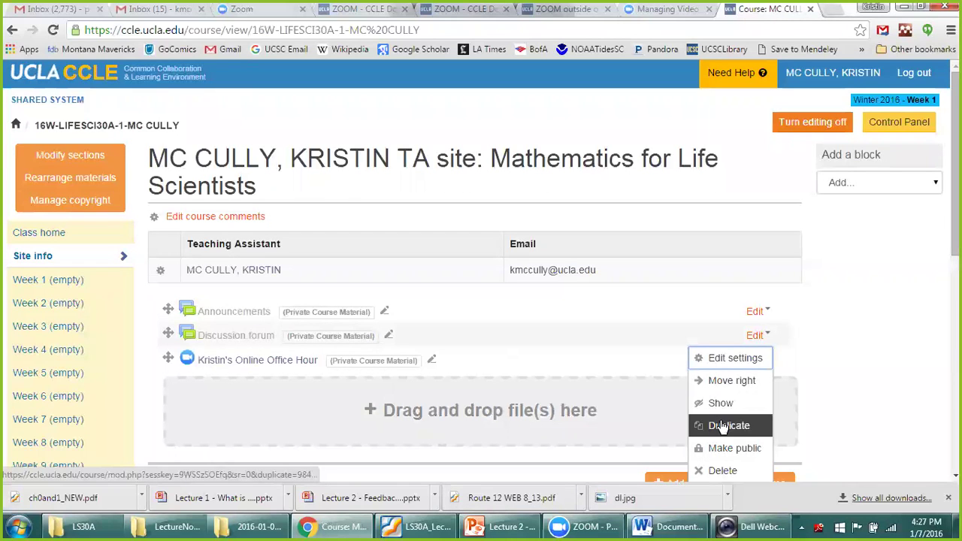
left_click(895, 311)
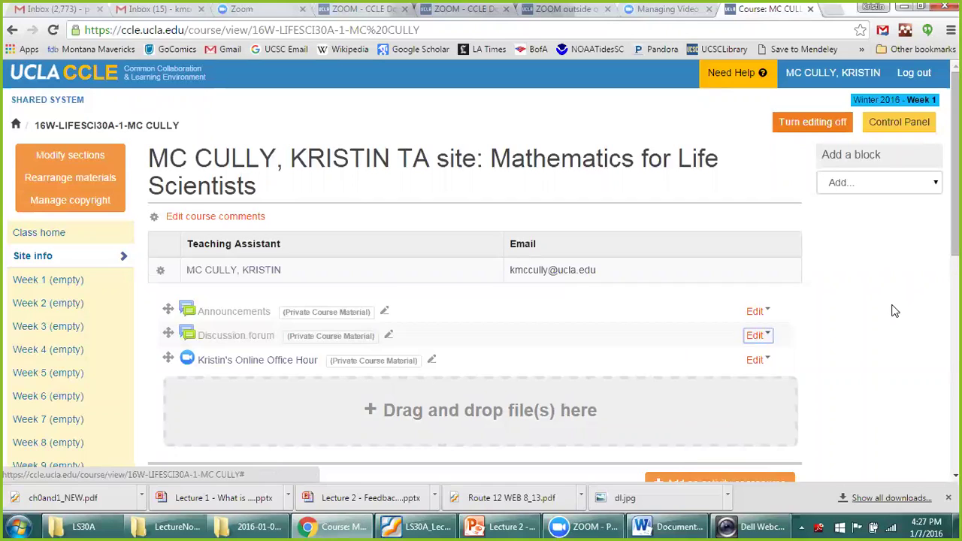
- Switch to the Zoom desktop app and review its upcoming meetings list, repositioning the app window over the course page
left_click(571, 524)
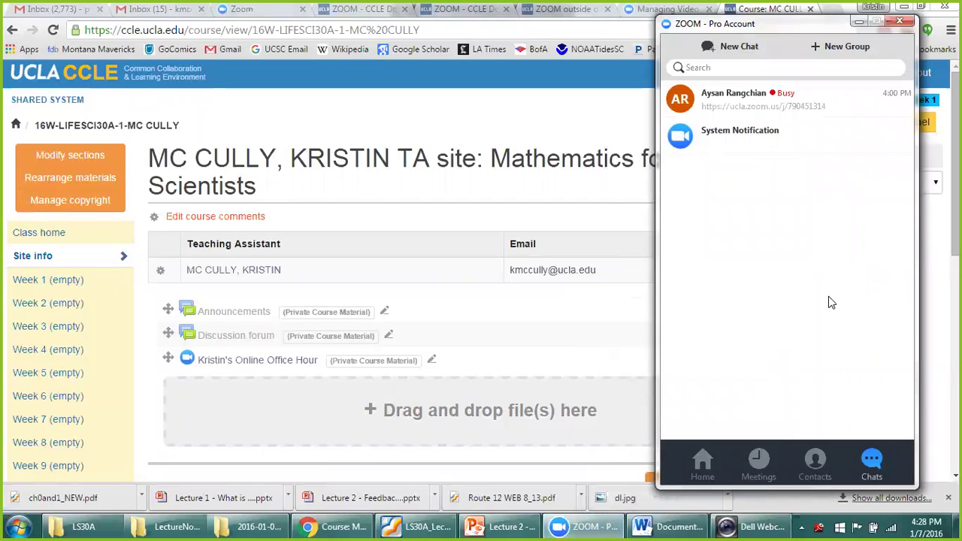
left_click(759, 462)
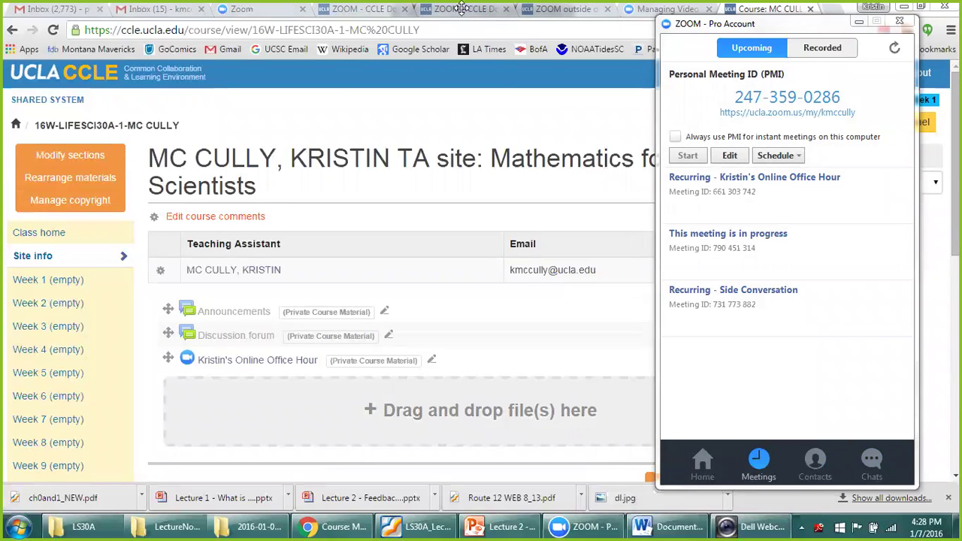
left_click(900, 21)
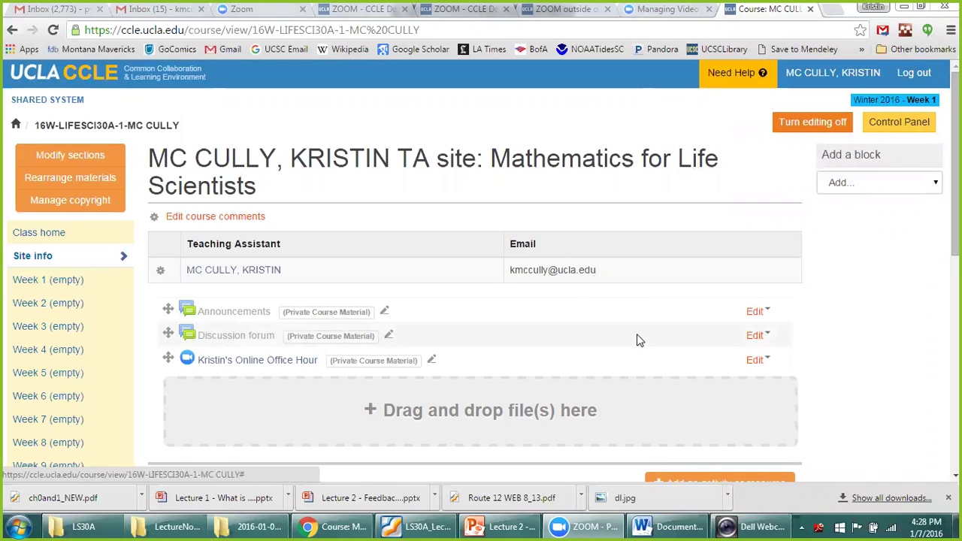
left_click(592, 526)
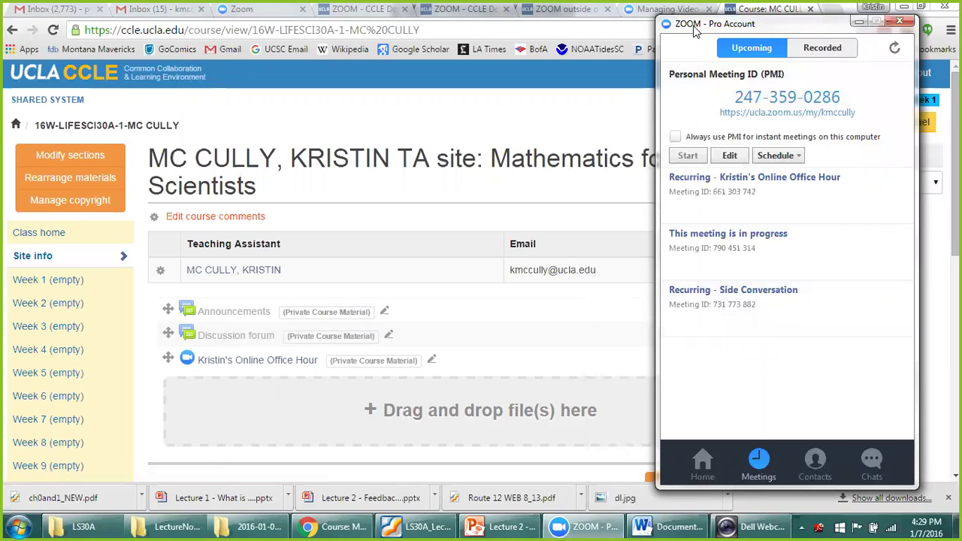
left_click_drag(695, 29, 669, 47)
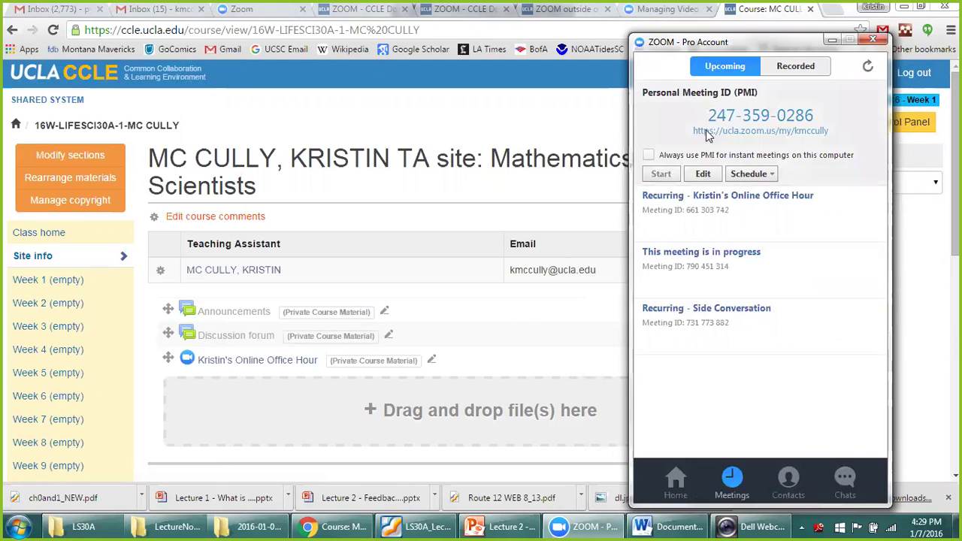
- Review the scheduling settings of the recurring online office hour in the Zoom app, closing them without saving
mouse_move(800, 268)
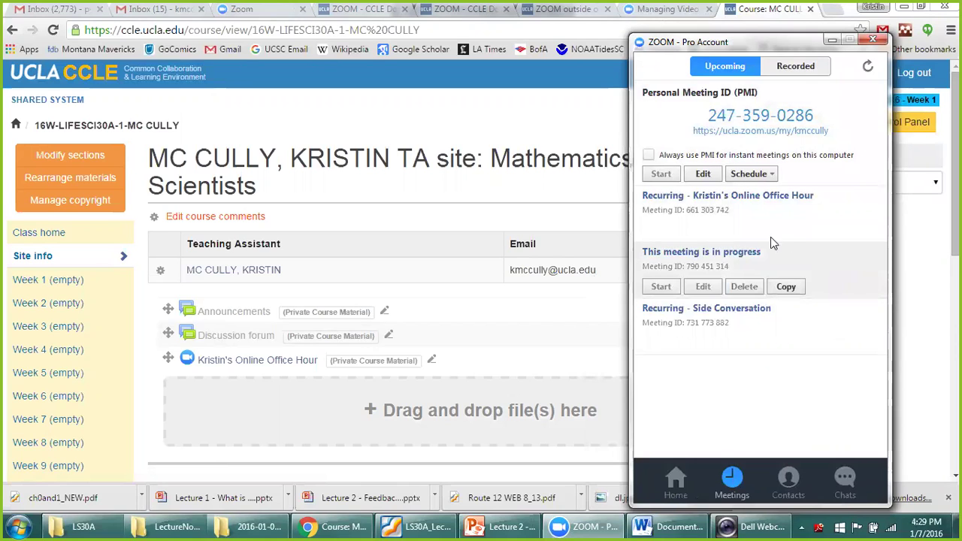
mouse_move(762, 230)
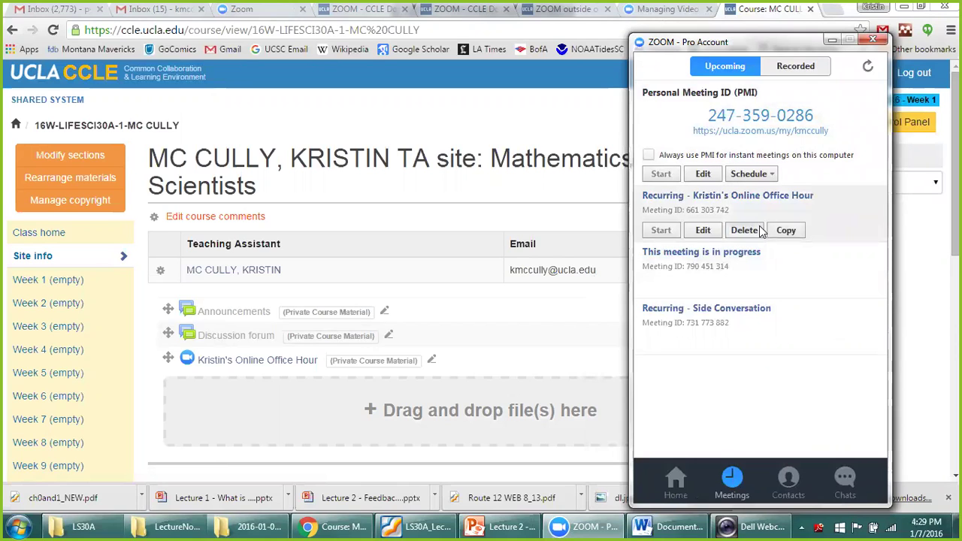
left_click(704, 230)
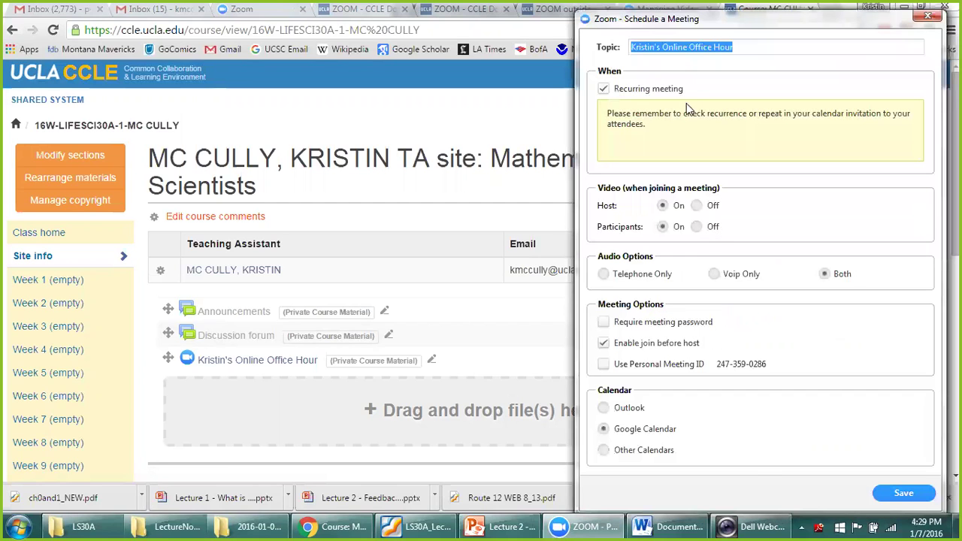
left_click(928, 15)
mouse_move(697, 230)
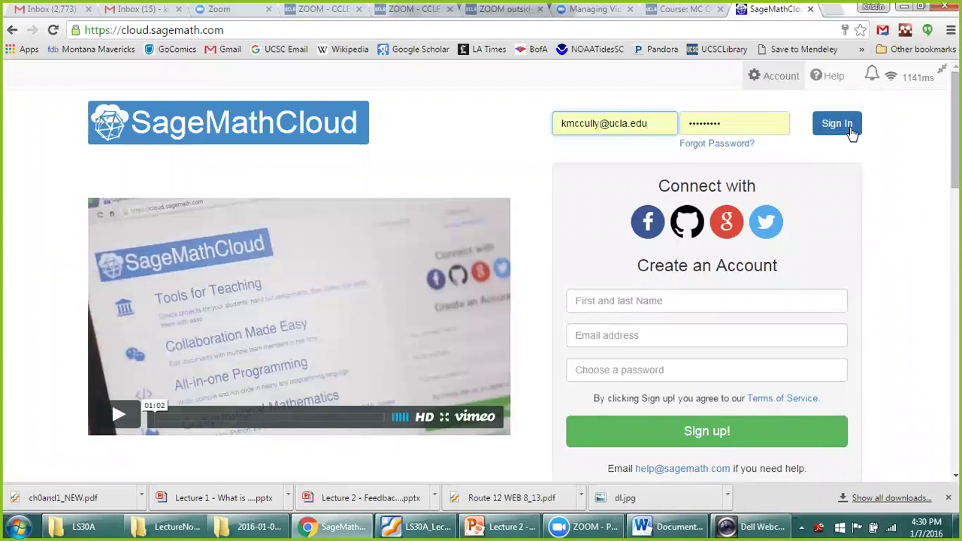
- Sign in to SageMathCloud and annotate the shared Projects page with a handwritten "Hi", a smiley face and a rectangle
left_click(851, 123)
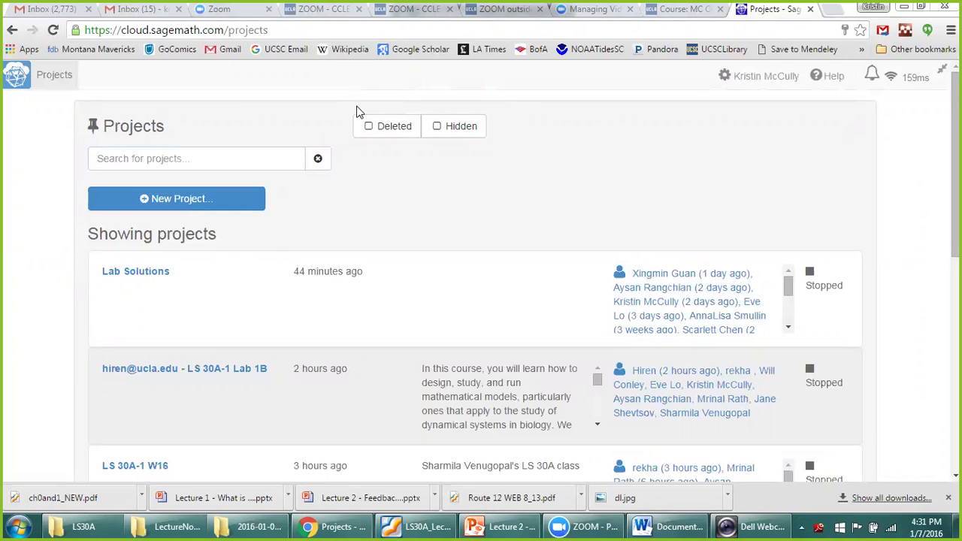
mouse_move(419, 166)
left_mouse_down()
mouse_move(430, 222)
mouse_move(472, 195)
mouse_move(475, 228)
left_mouse_up()
left_click_drag(481, 188, 495, 227)
left_click(464, 166)
mouse_move(590, 160)
left_mouse_down()
mouse_move(595, 177)
mouse_move(645, 201)
mouse_move(650, 187)
left_mouse_up()
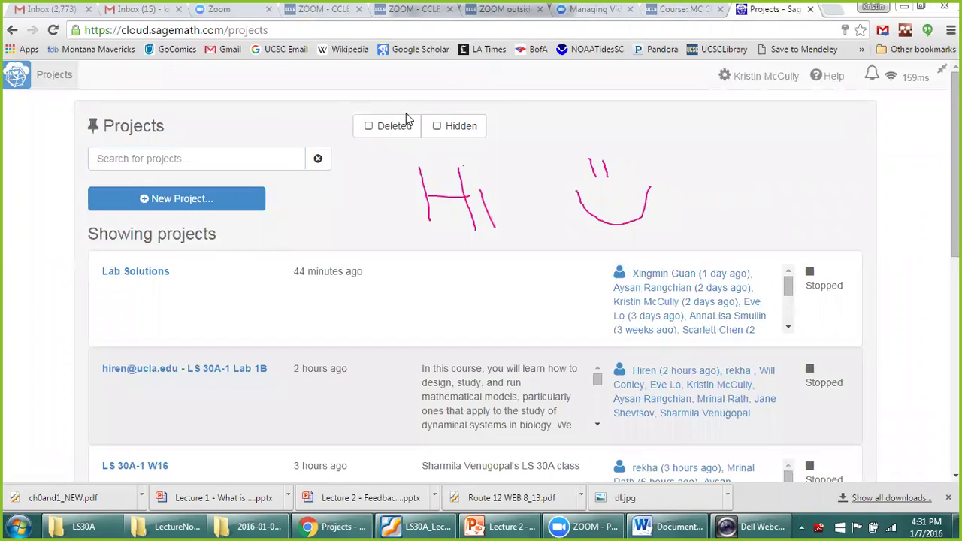
mouse_move(451, 242)
left_mouse_down()
mouse_move(552, 334)
mouse_move(595, 358)
left_mouse_up()
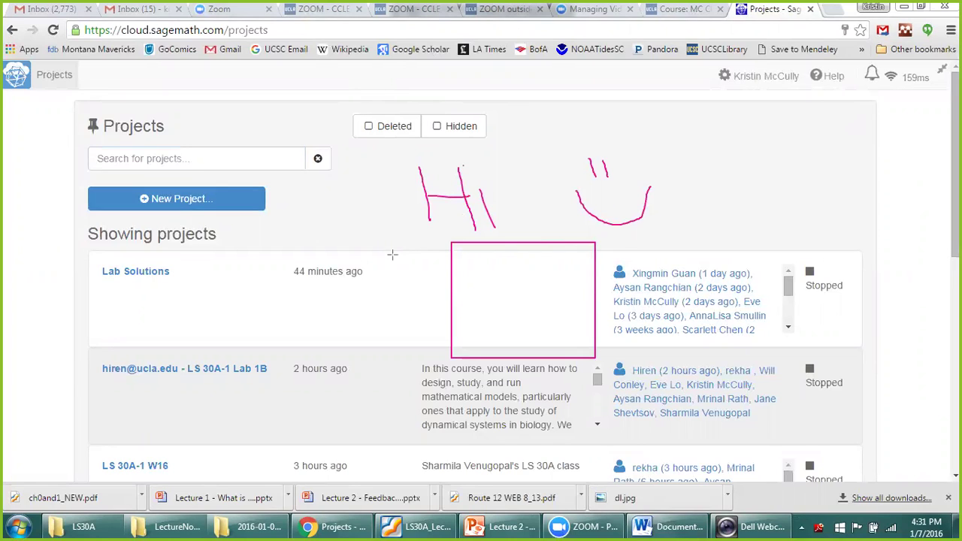
left_click_drag(385, 251, 424, 326)
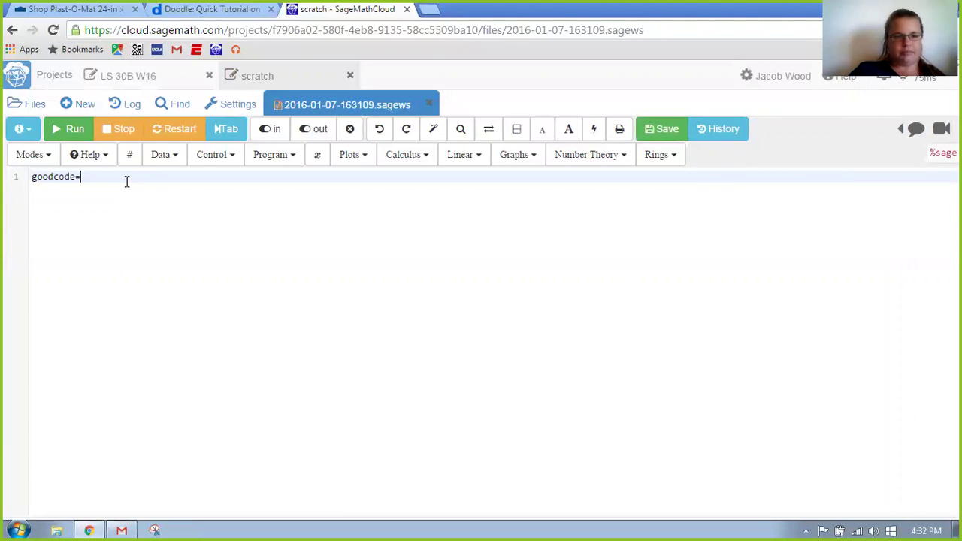
- Complete the first line of the shared Sage worksheet as goodcode=2 and start a new line
type("\"")
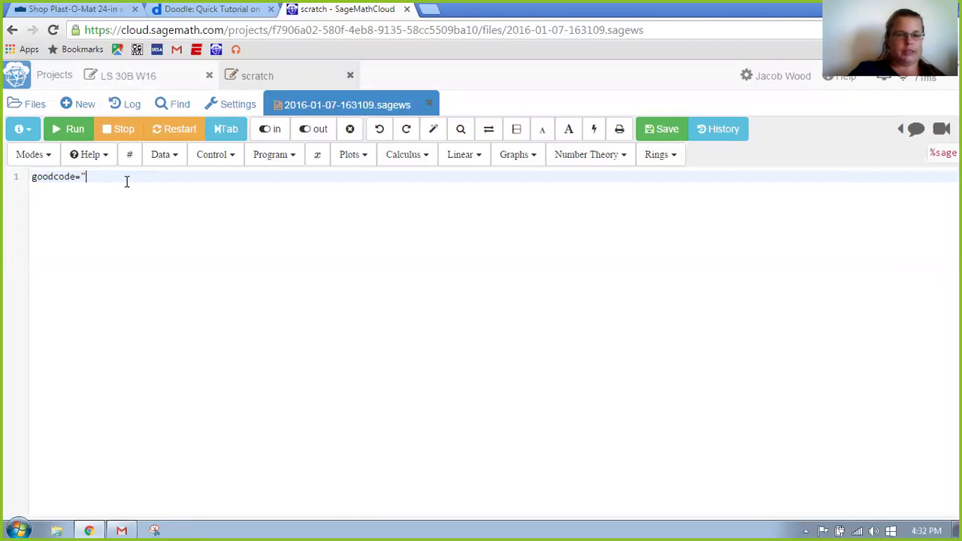
type("b2")
key("Return")
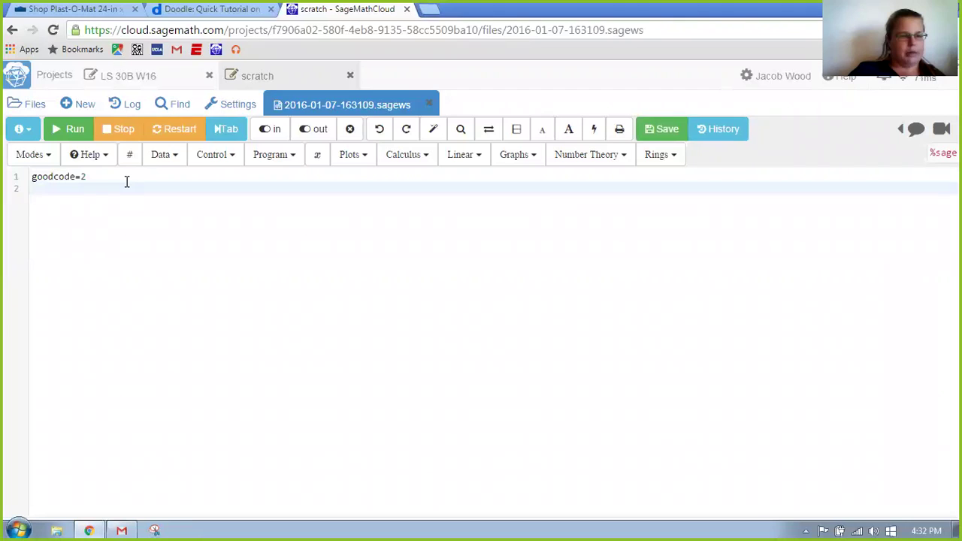
- Draw an arrow pointing at the goodcode=2 line, then enter 2*2 below it and run the code
mouse_move(109, 177)
left_mouse_down()
mouse_move(144, 184)
mouse_move(115, 189)
left_mouse_up()
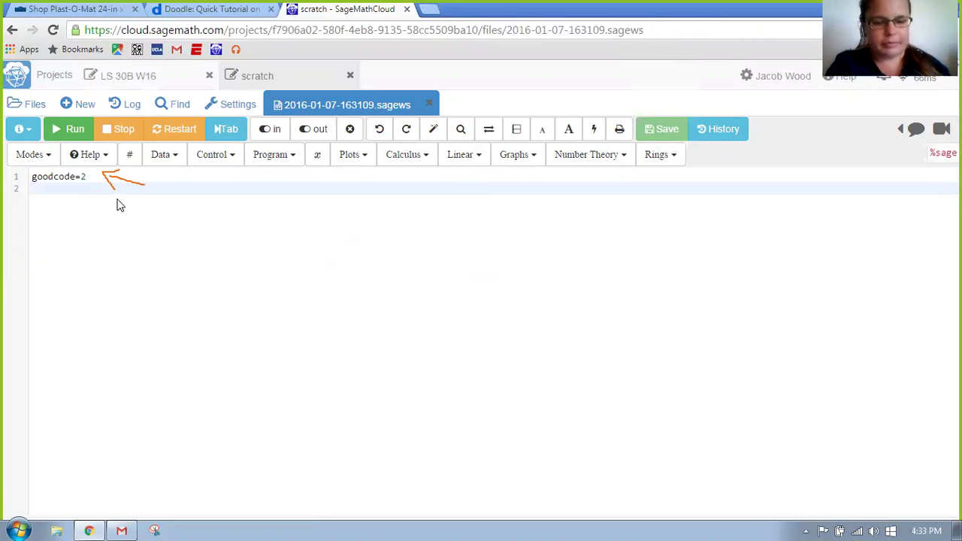
type("2*2")
key("shift+Return")
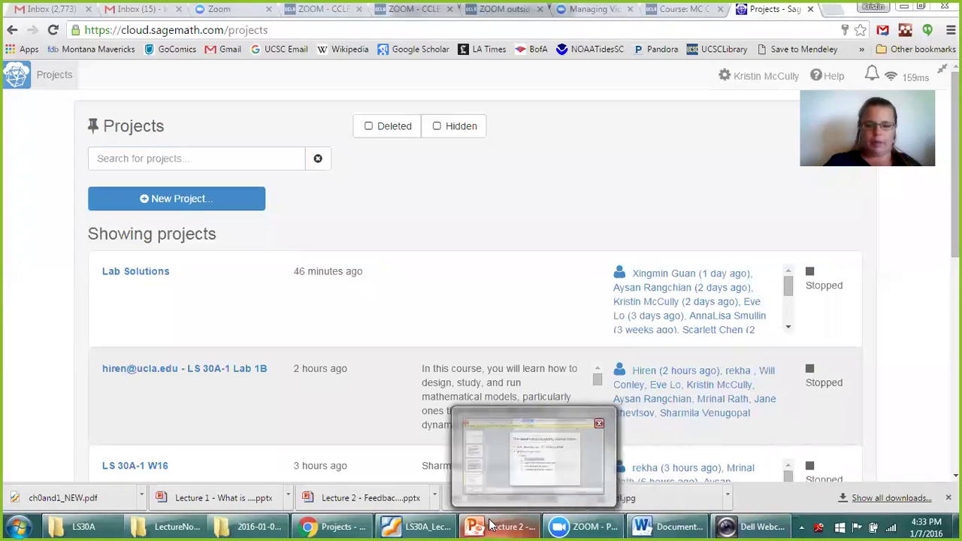
- Switch to Foxit Reader and show the lecture notes, Lab1_Sage_functions.pdf and the gene-protein feedback figure in ch0and1_NEW.pdf
left_click(400, 526)
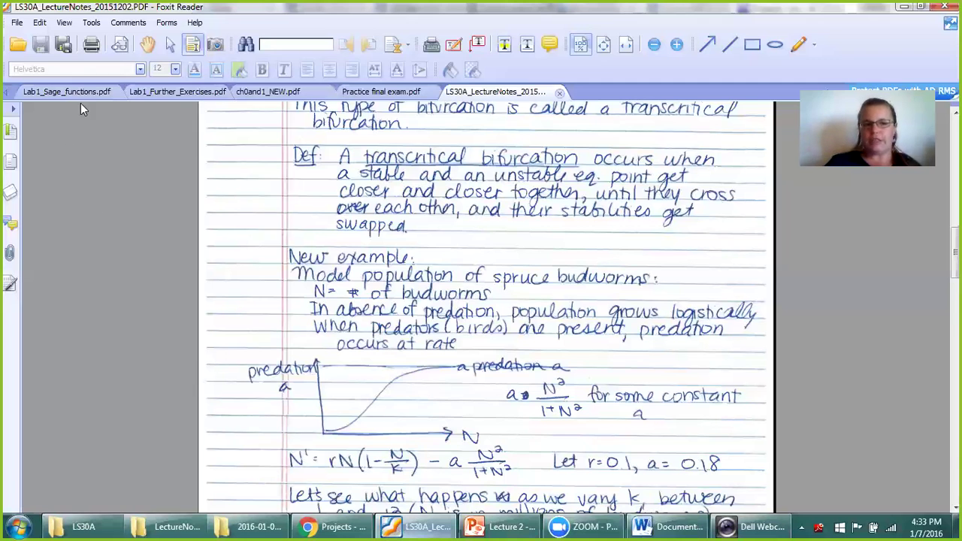
key("ctrl+Tab")
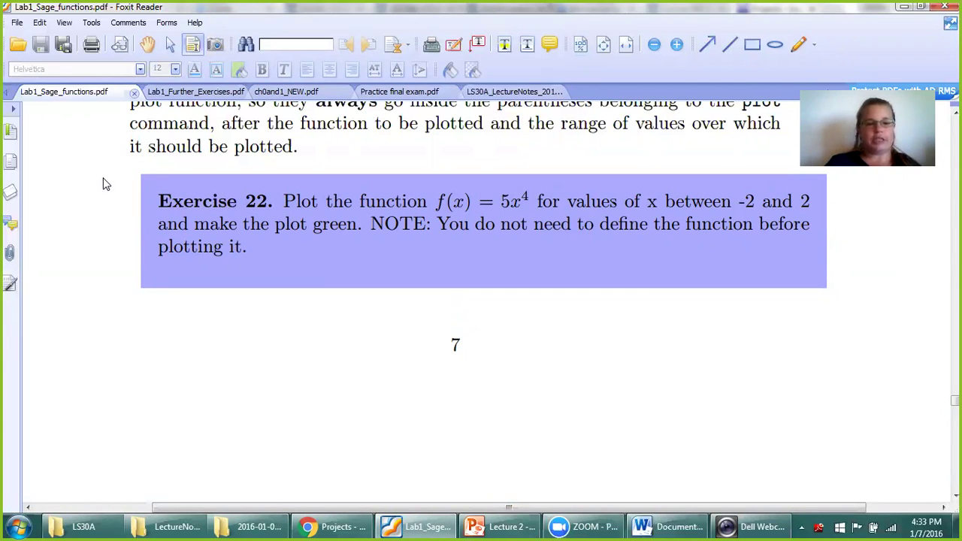
left_click(308, 94)
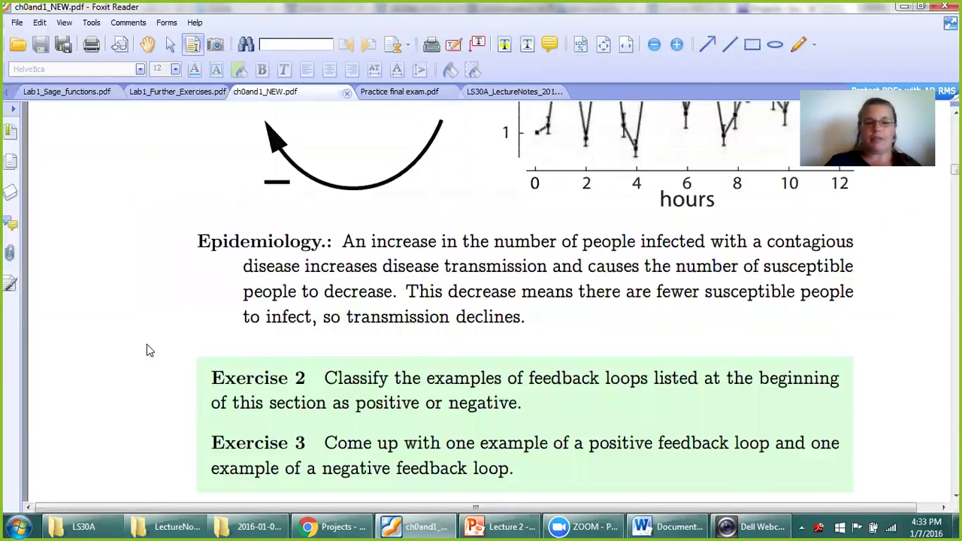
scroll(151, 350, "up", 3)
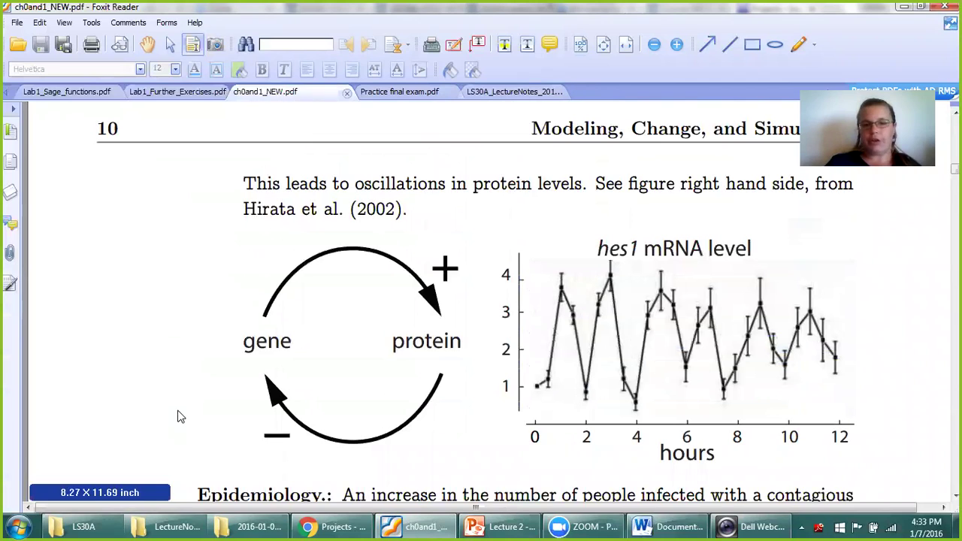
- In Practice final exam.pdf, add the typewriter text "Equilibria is stable at" beside the question 5 diagram, declining the spell-check component download
left_click(404, 93)
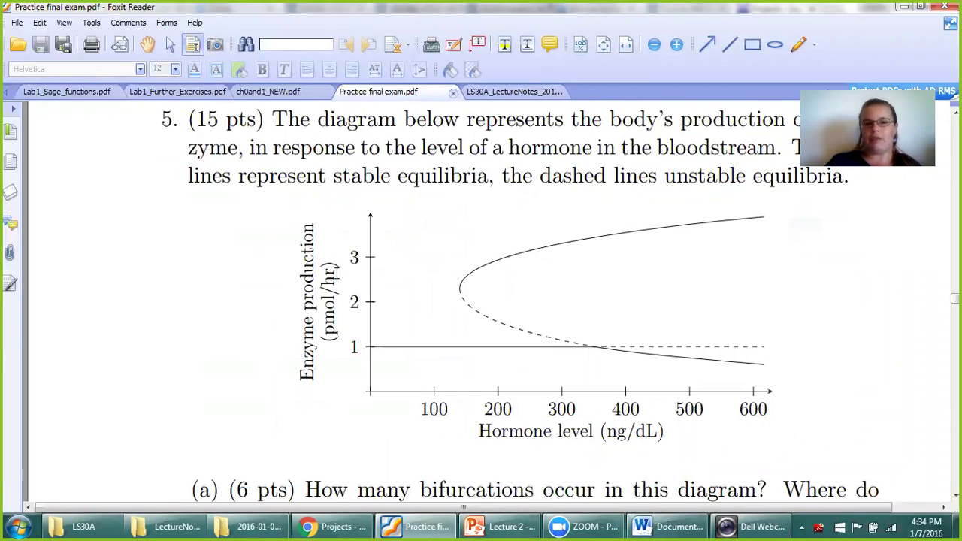
left_click(431, 44)
left_click(87, 273)
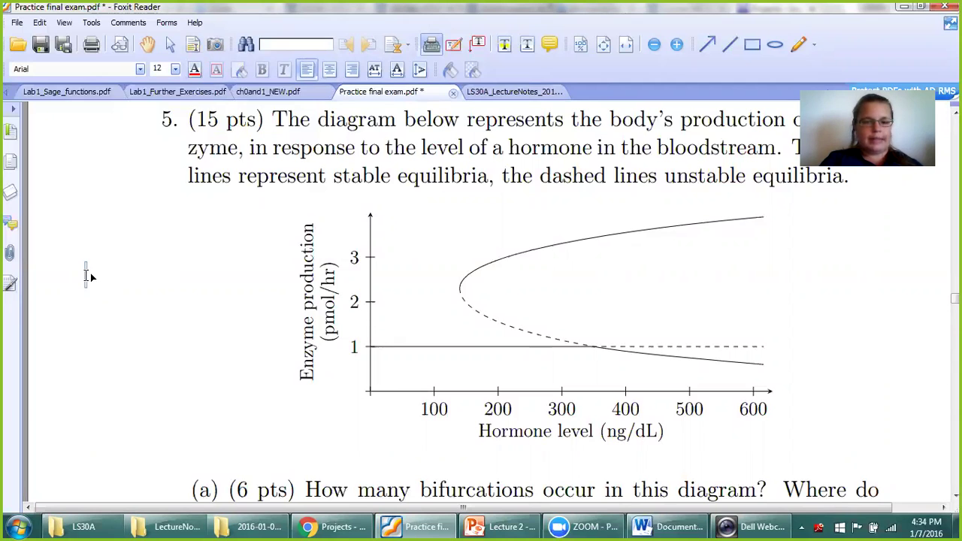
type("Eq")
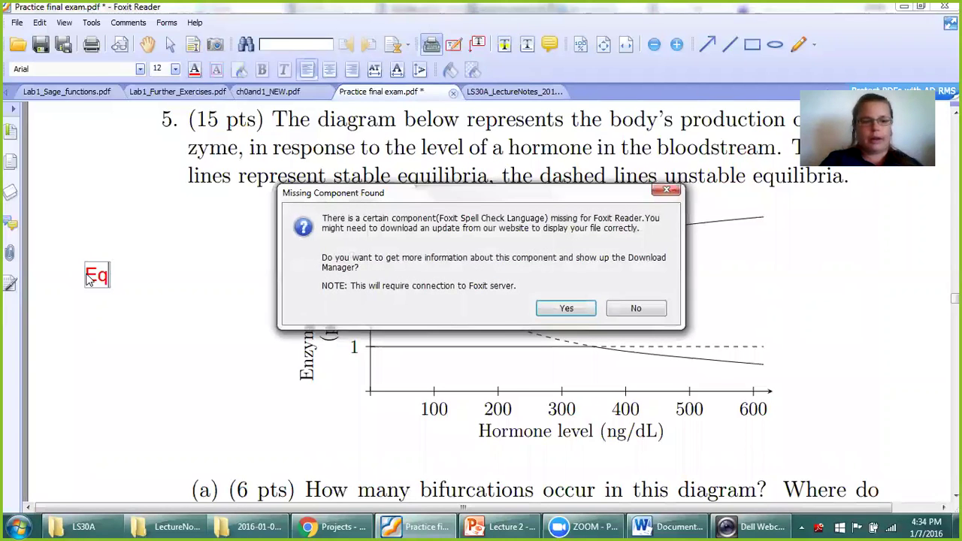
left_click(634, 308)
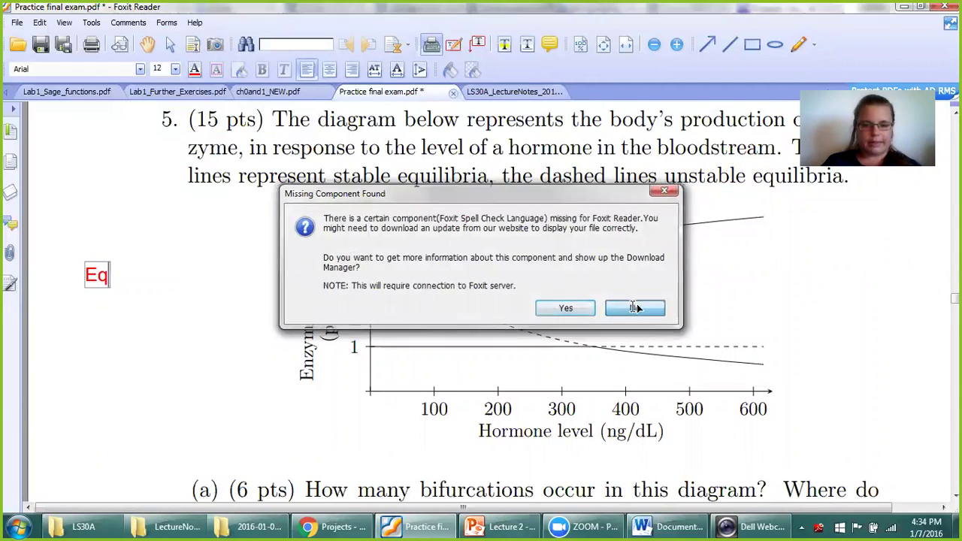
type("uil")
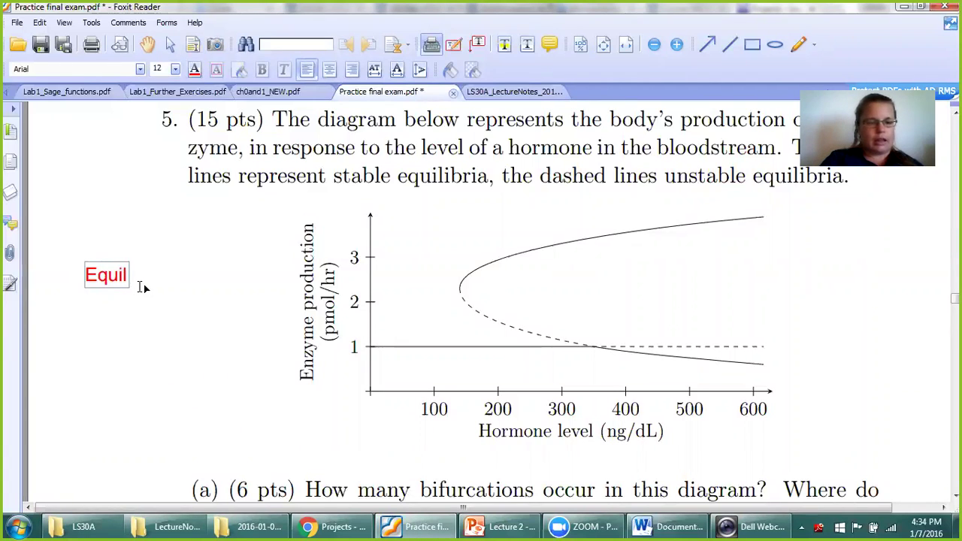
type("ibria is stable")
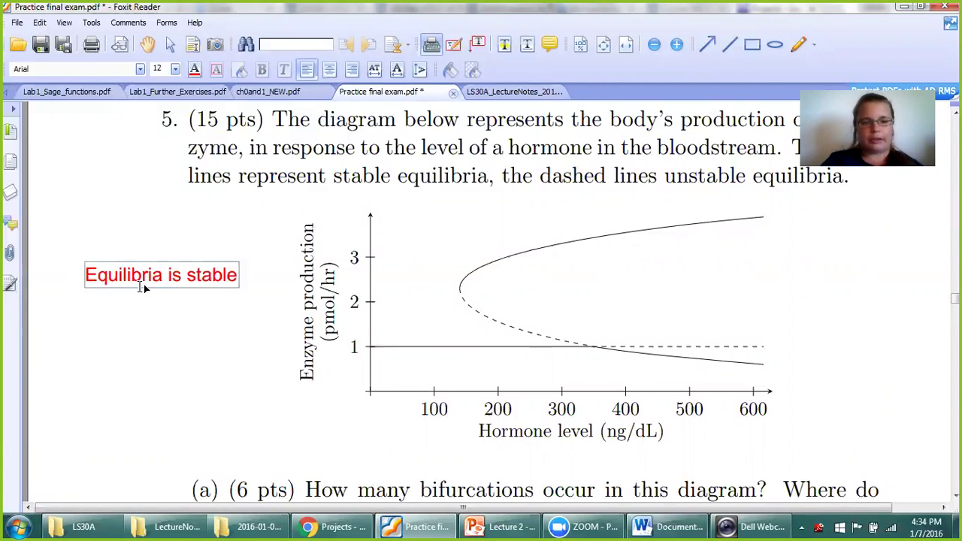
key("Return")
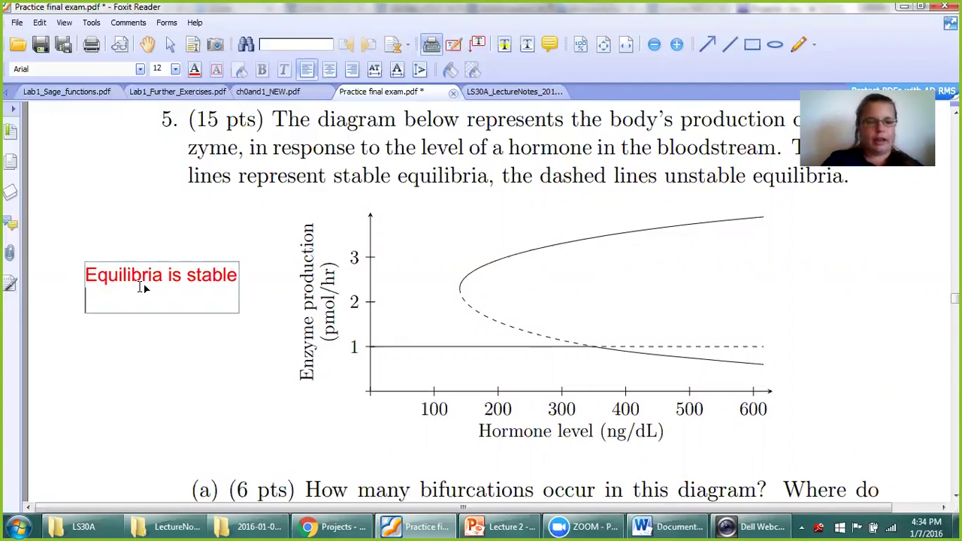
type("at")
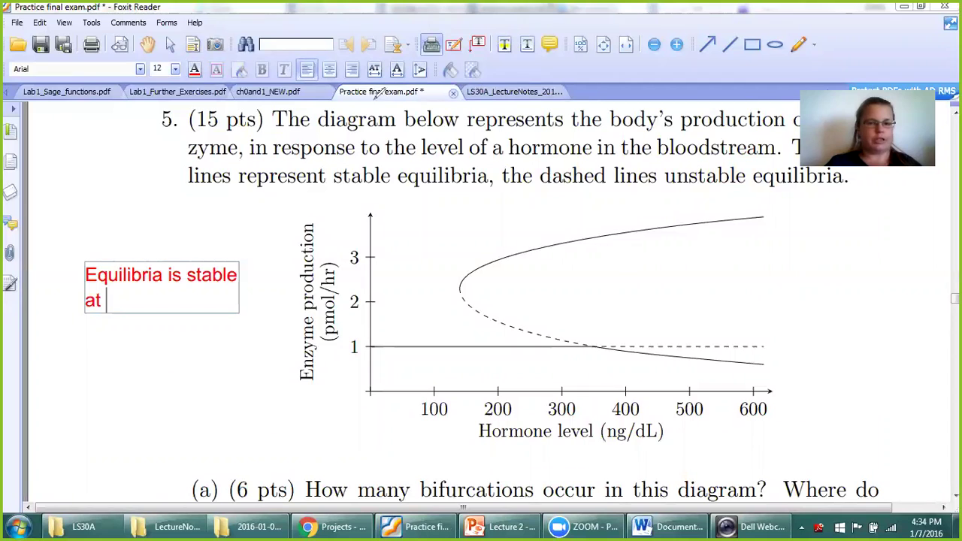
- Draw a freehand curve beside the typed note and circle the turning point of the question 5 curve near hormone level 150
mouse_move(254, 198)
left_mouse_down()
mouse_move(237, 368)
mouse_move(258, 304)
left_mouse_up()
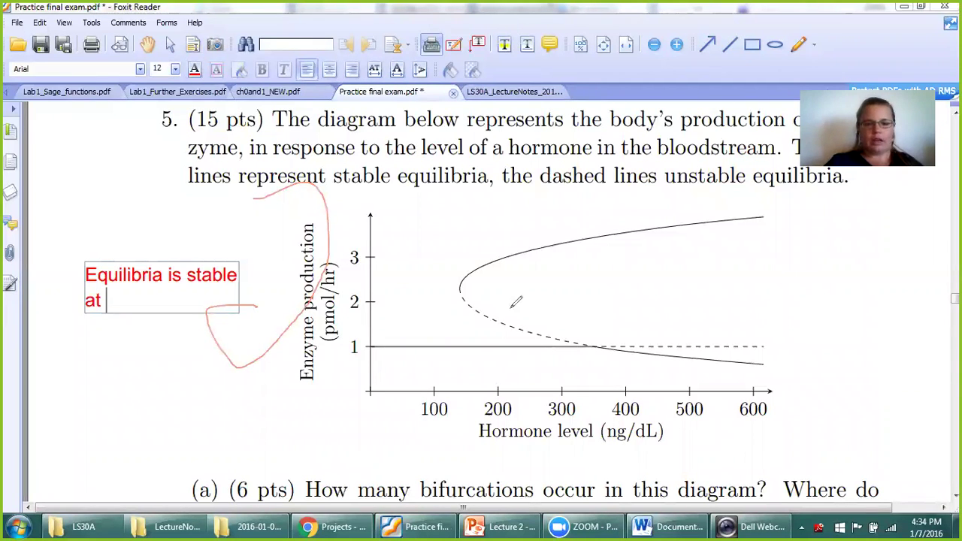
mouse_move(485, 278)
left_mouse_down()
mouse_move(462, 310)
mouse_move(487, 275)
left_mouse_up()
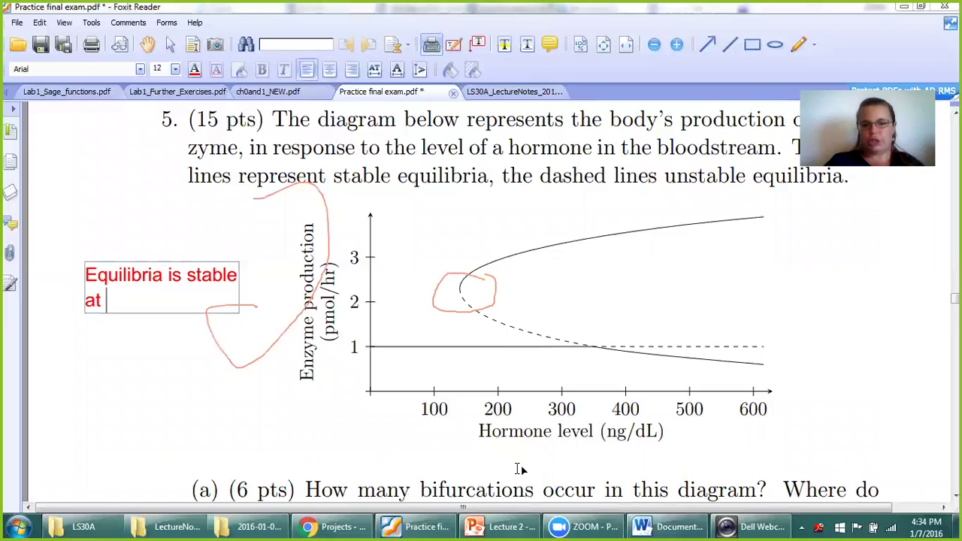
- Switch to the Lecture 2 PowerPoint presentation and display slide 6, the predator (shark) – prey (tuna) model
left_click(506, 524)
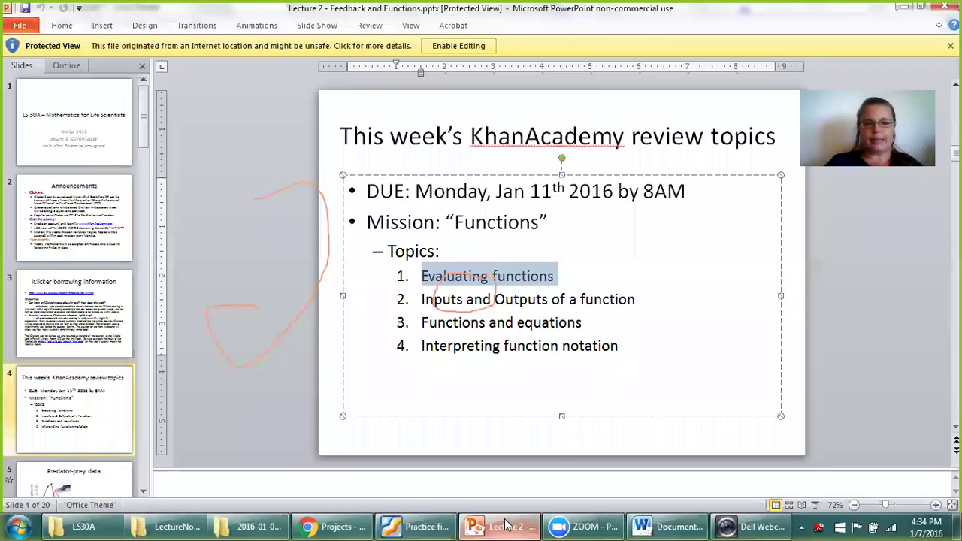
left_click(144, 493)
left_click(145, 492)
left_click(124, 446)
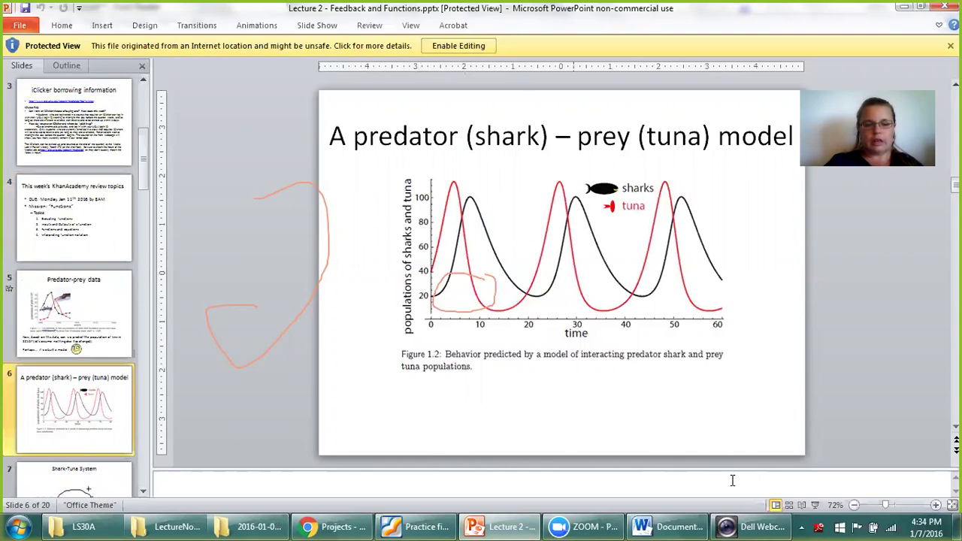
- Show the Zoom Tutorial Word document and the SageMathCloud Projects page, returning to the practice final exam in Foxit Reader
left_click(671, 526)
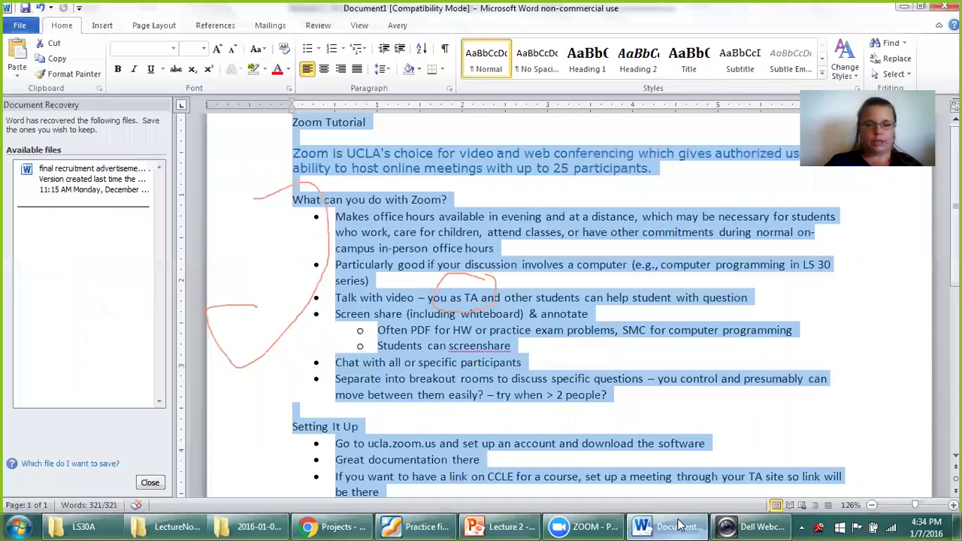
left_click(321, 525)
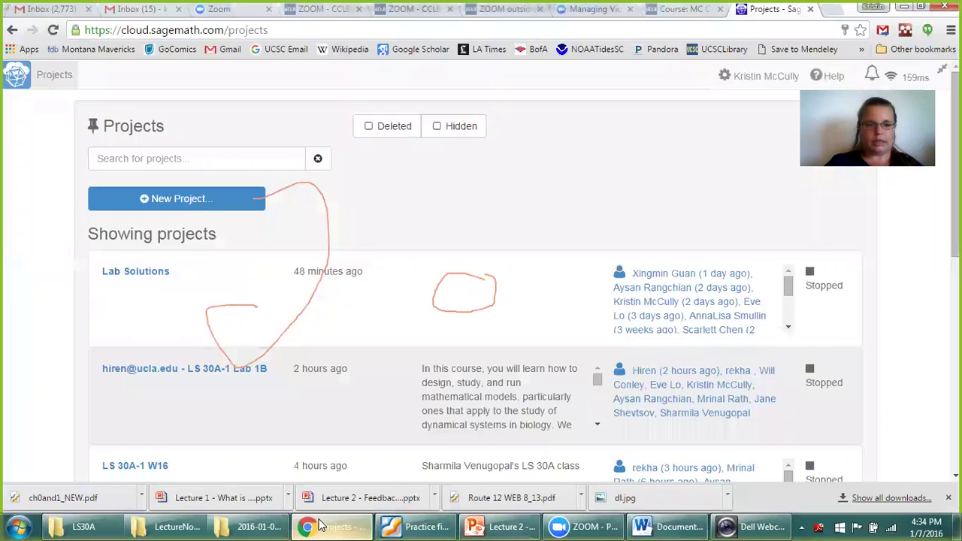
left_click(420, 527)
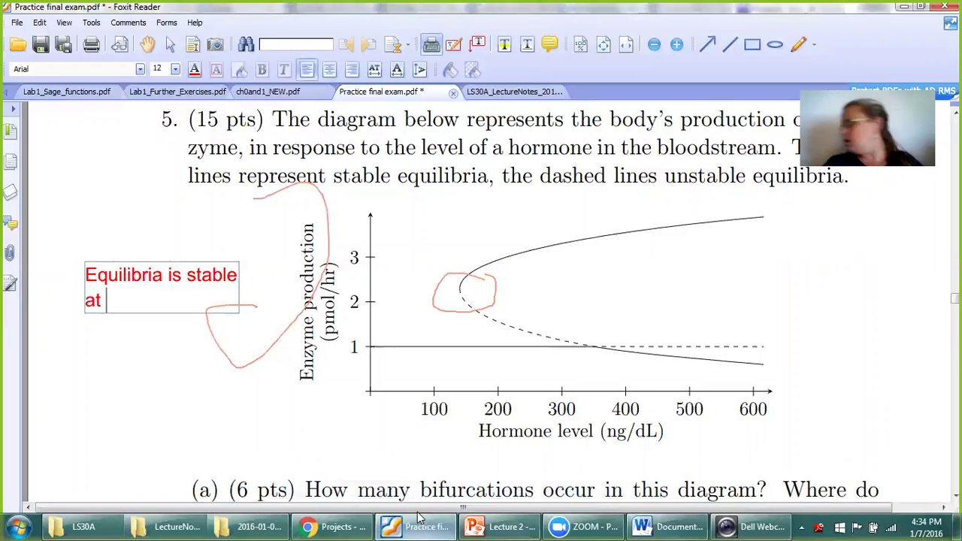